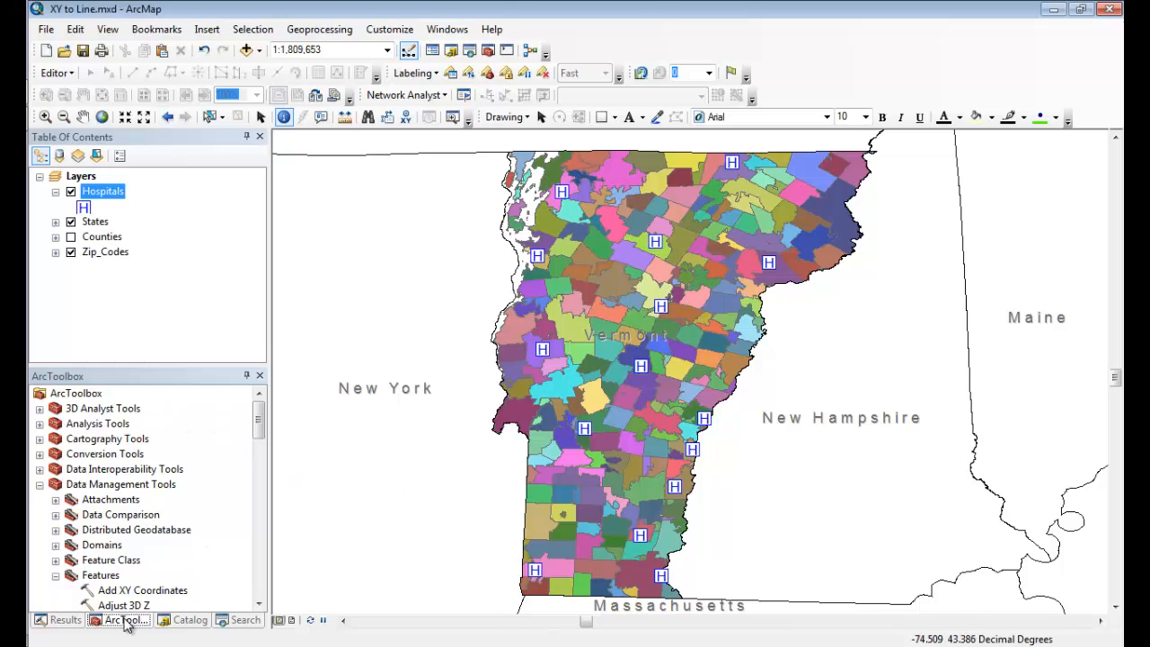
Open the XY To Line tool from the Features toolset of the Data Management Tools.
{"action": "left_click", "coordinate": [126, 487]}
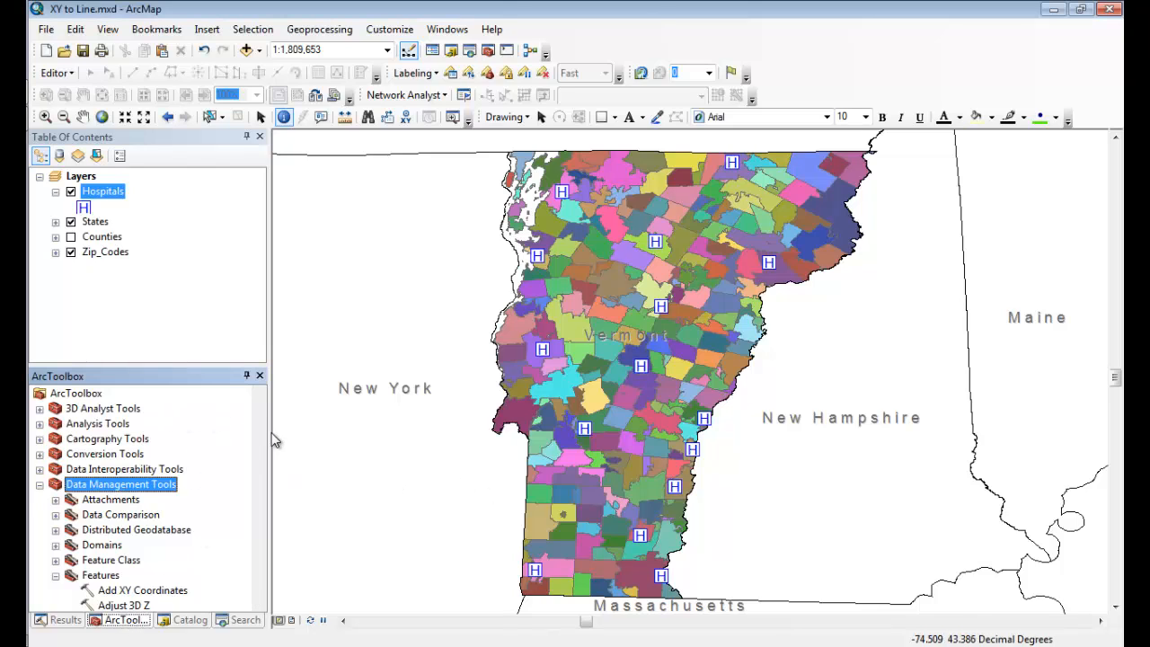
{"action": "scroll", "coordinate": [261, 422], "scroll_direction": "down", "scroll_amount": 2}
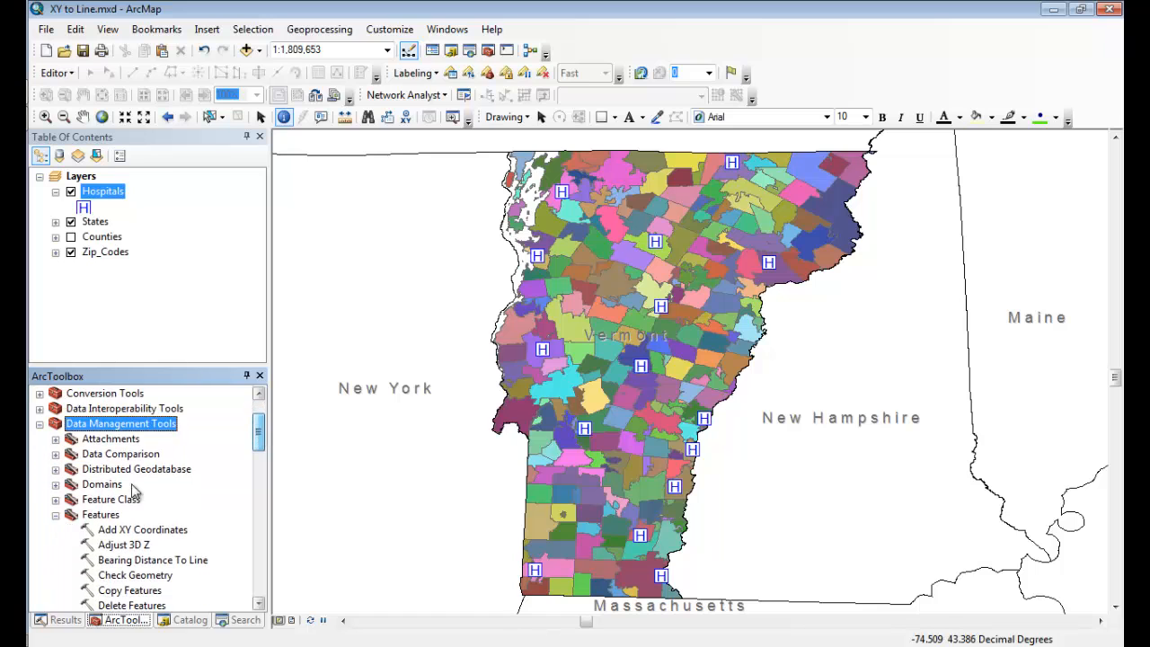
{"action": "left_click", "coordinate": [100, 513]}
{"action": "scroll", "coordinate": [262, 435], "scroll_direction": "down", "scroll_amount": 1}
{"action": "left_click_drag", "start_coordinate": [261, 435], "coordinate": [259, 480]}
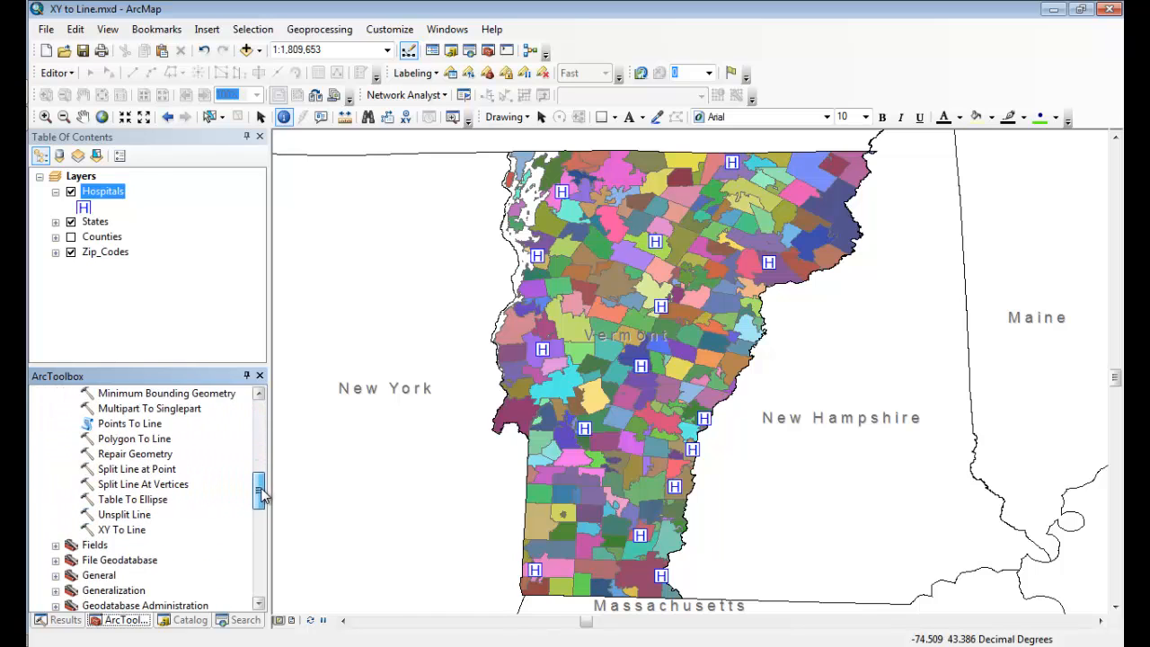
{"action": "double_click", "coordinate": [139, 533]}
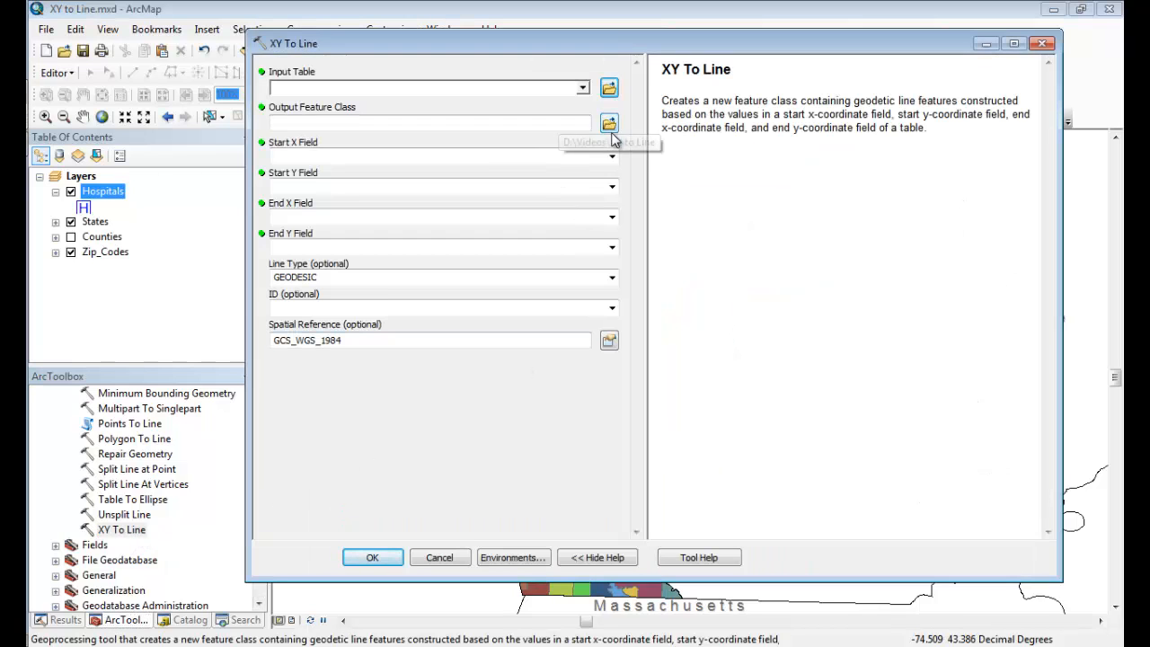
Set Hospitals as the input table for XY To Line, keeping the default output feature class.
{"action": "left_click", "coordinate": [583, 87]}
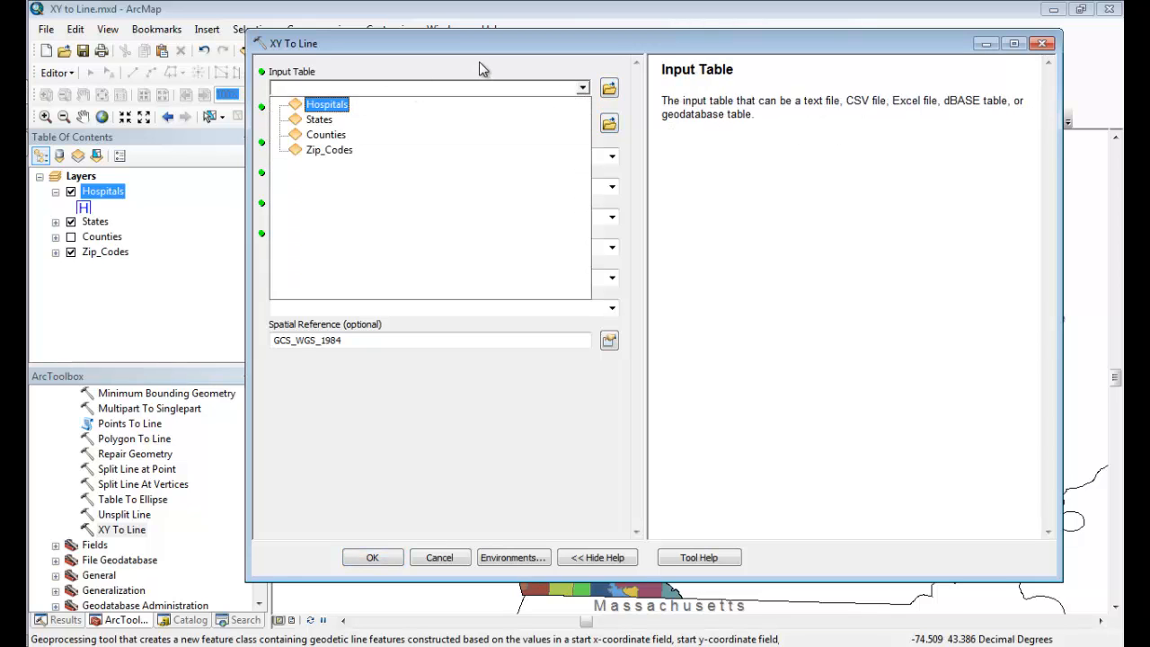
{"action": "left_click", "coordinate": [327, 105]}
{"action": "left_click", "coordinate": [582, 88]}
{"action": "left_click", "coordinate": [412, 121]}
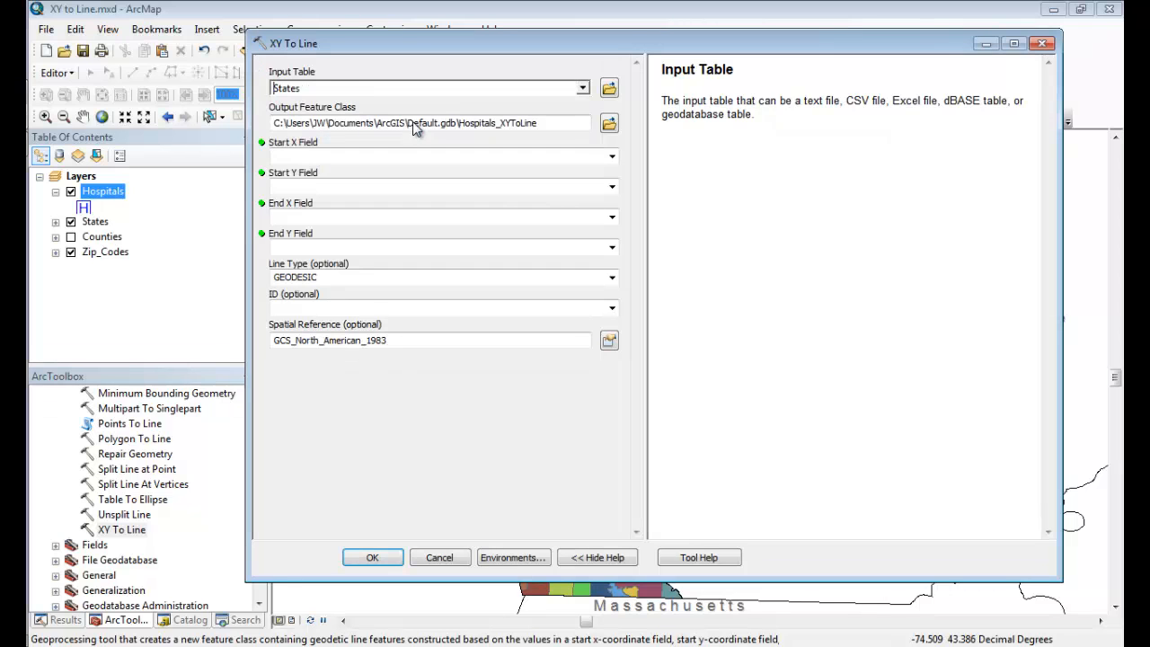
{"action": "left_click", "coordinate": [582, 88]}
{"action": "left_click", "coordinate": [453, 105]}
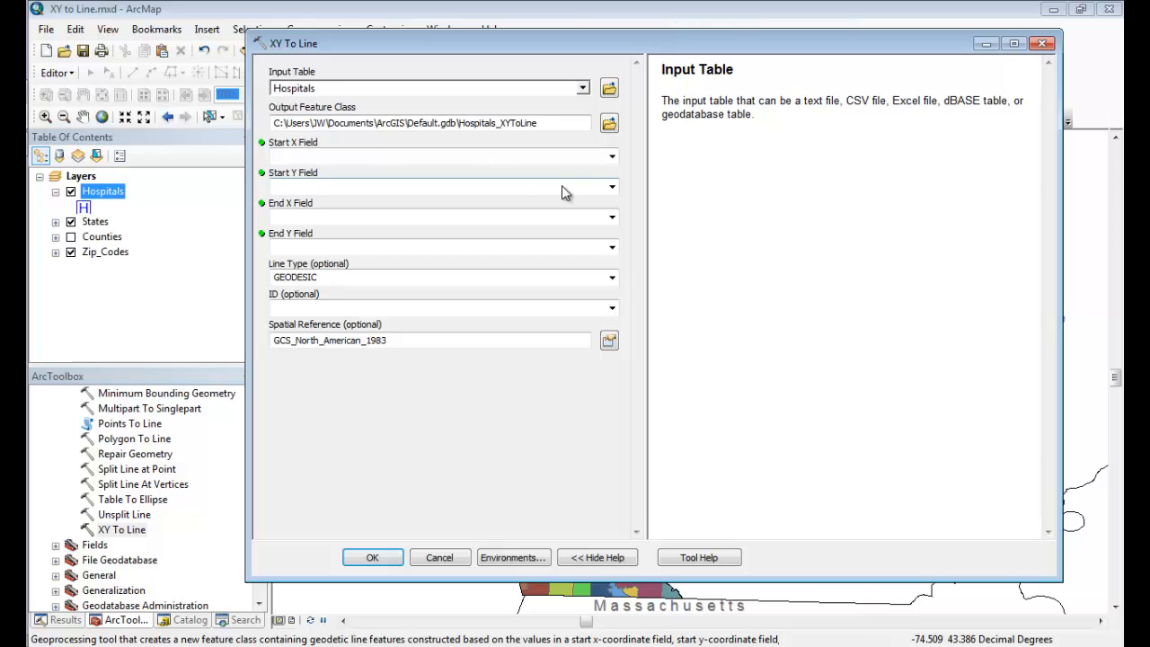
{"action": "left_click_drag", "start_coordinate": [563, 129], "coordinate": [471, 122]}
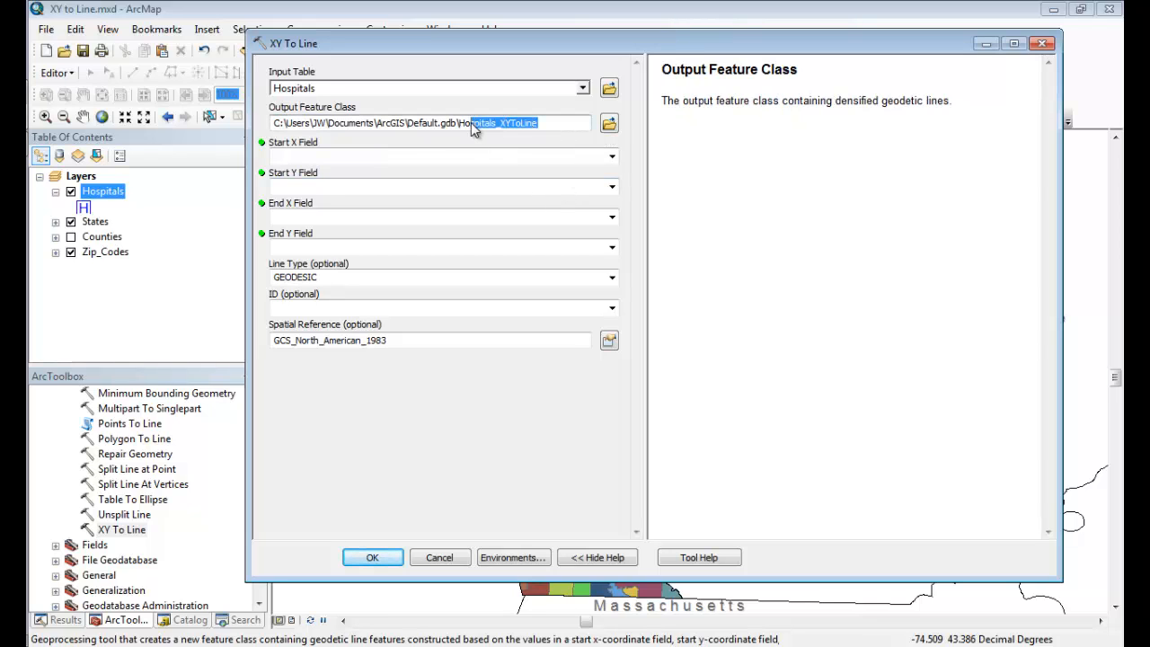
Examine which Hospitals fields are available for the Start X Field, and close XY To Line without running it.
{"action": "left_click", "coordinate": [612, 159]}
{"action": "left_click", "coordinate": [612, 160]}
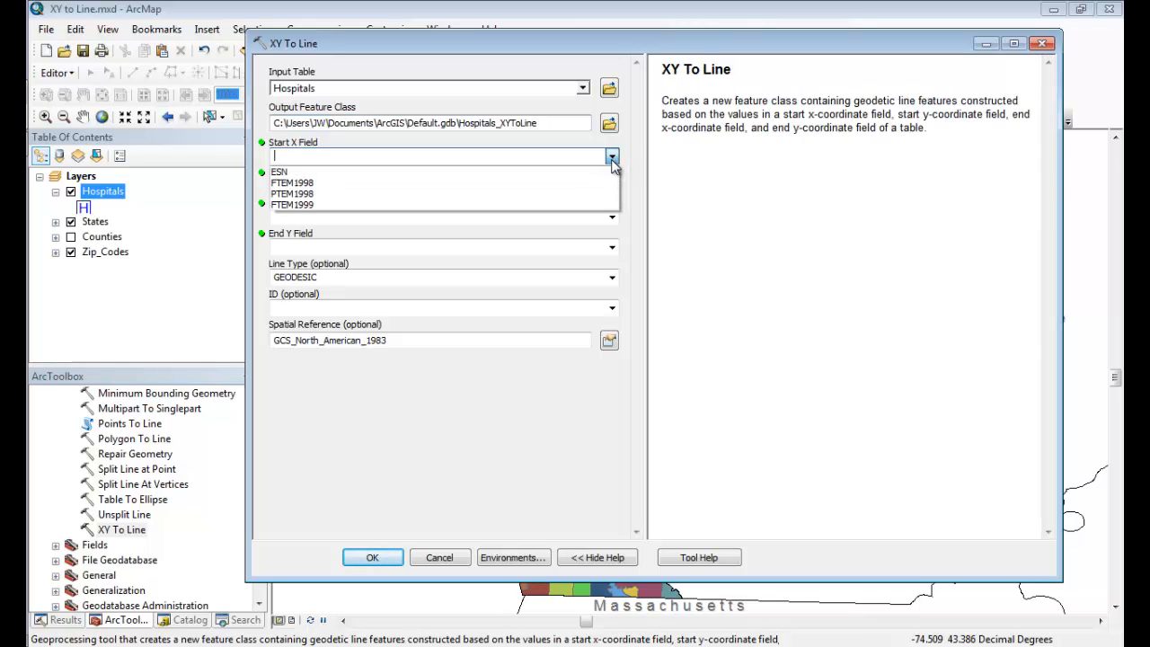
{"action": "left_click", "coordinate": [634, 156]}
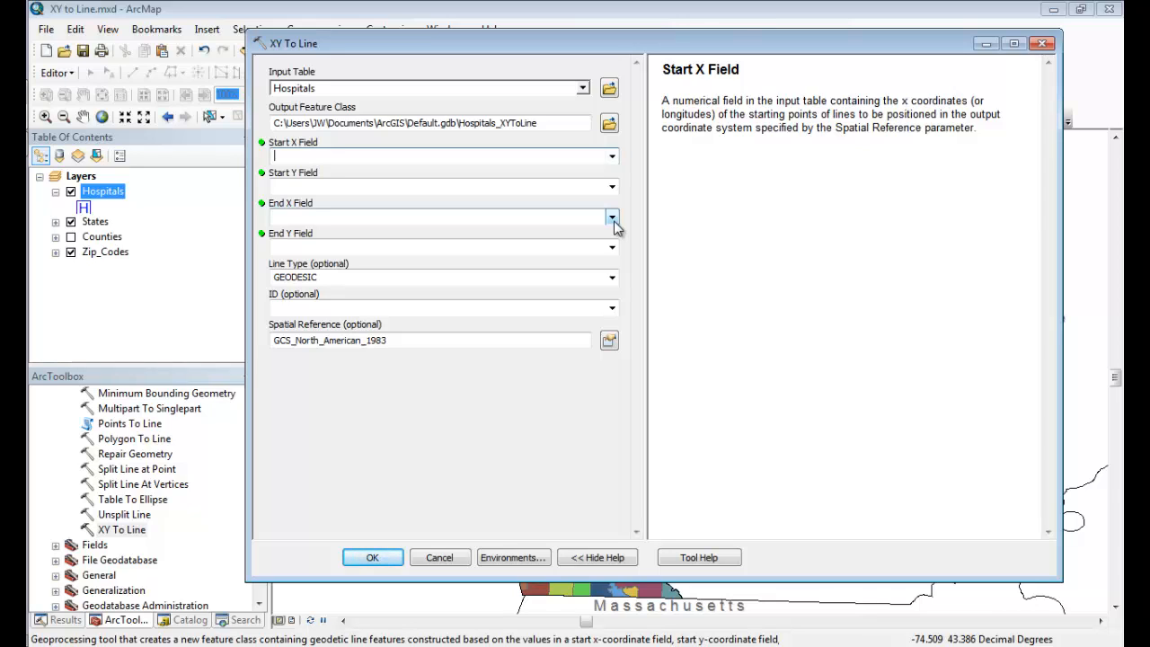
{"action": "left_click", "coordinate": [613, 159]}
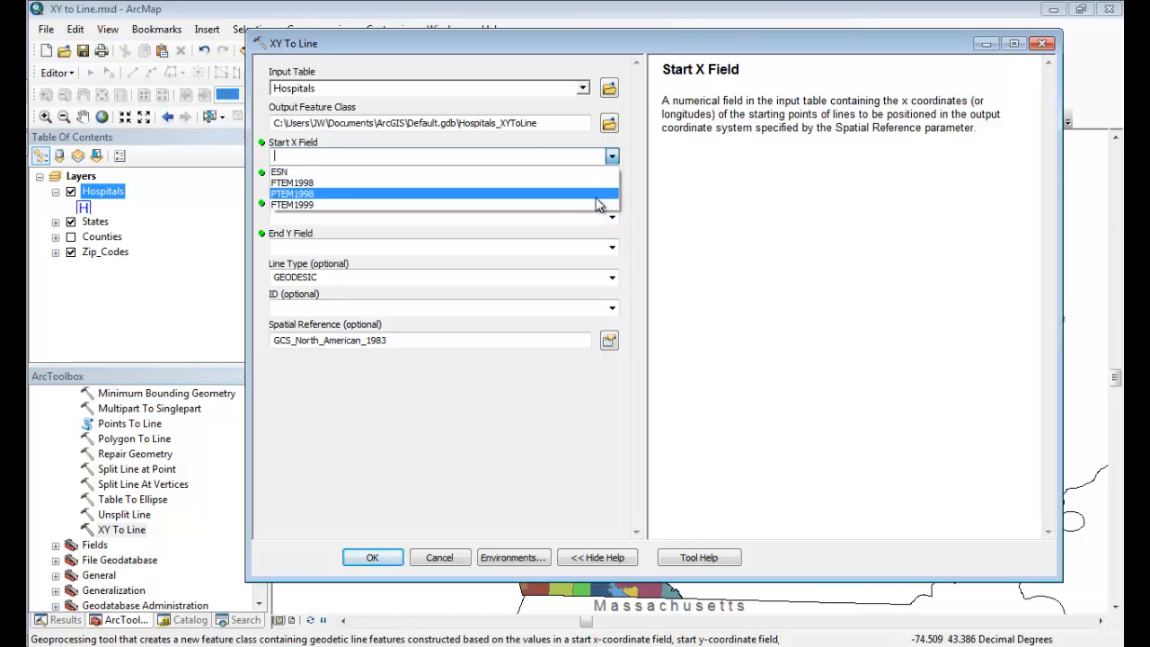
{"action": "left_click", "coordinate": [614, 156]}
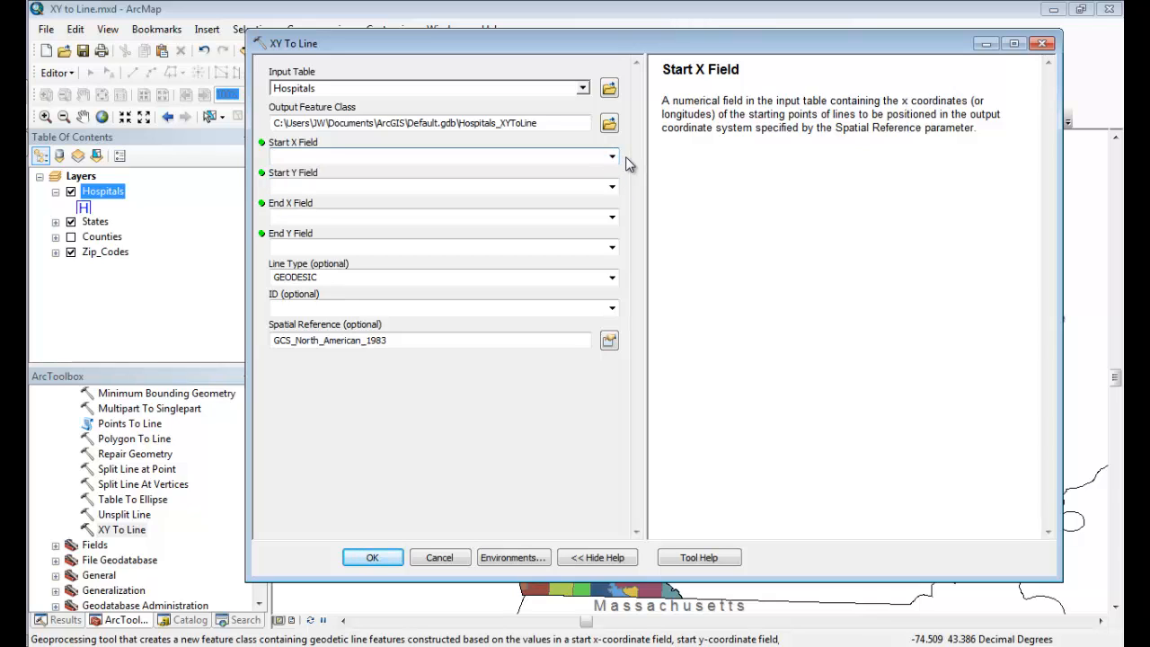
{"action": "left_click", "coordinate": [1042, 45]}
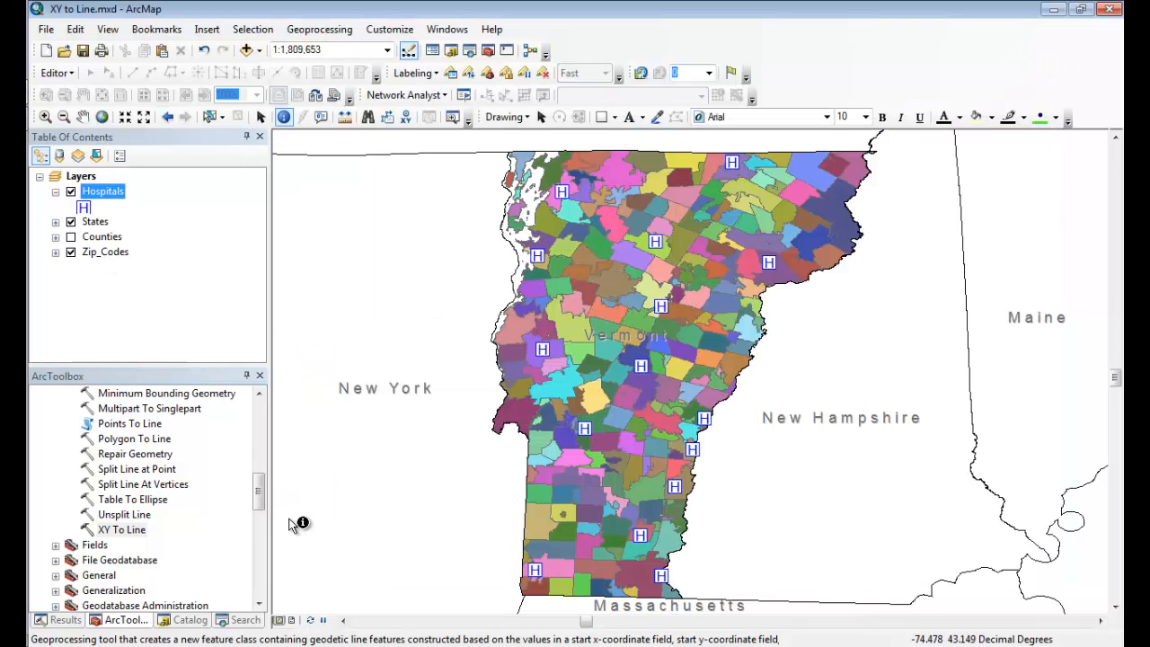
Run Feature To Point on Zip_Codes with the Inside option enabled and the default output feature class.
{"action": "left_click_drag", "start_coordinate": [260, 488], "coordinate": [272, 460]}
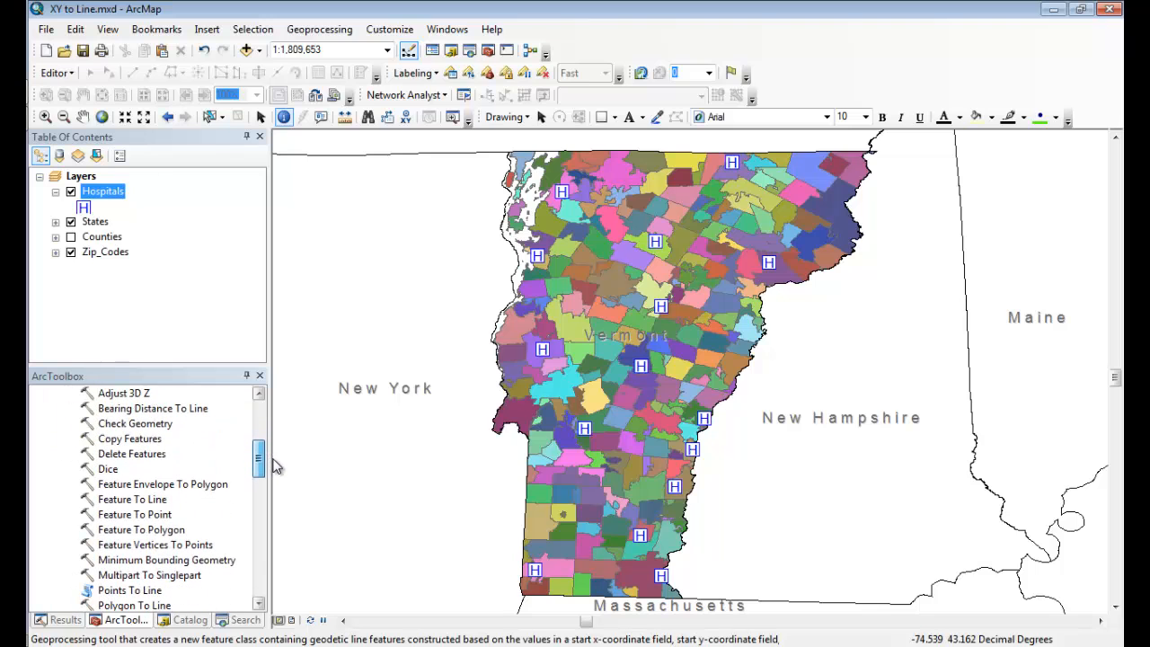
{"action": "double_click", "coordinate": [162, 518]}
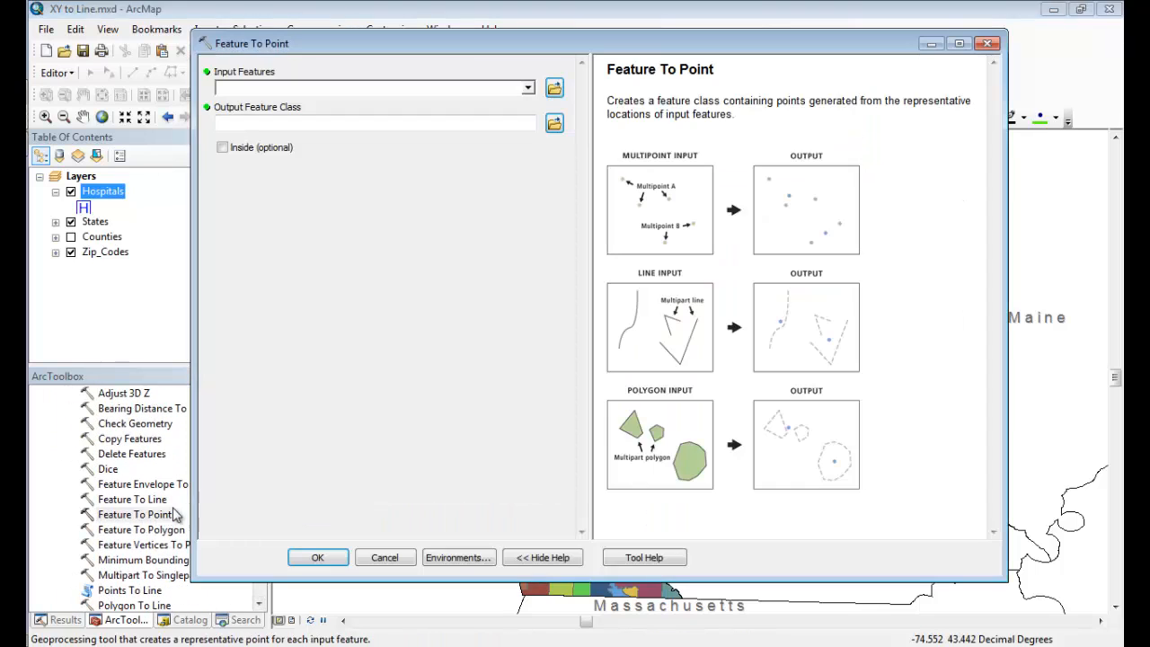
{"action": "left_click", "coordinate": [528, 90]}
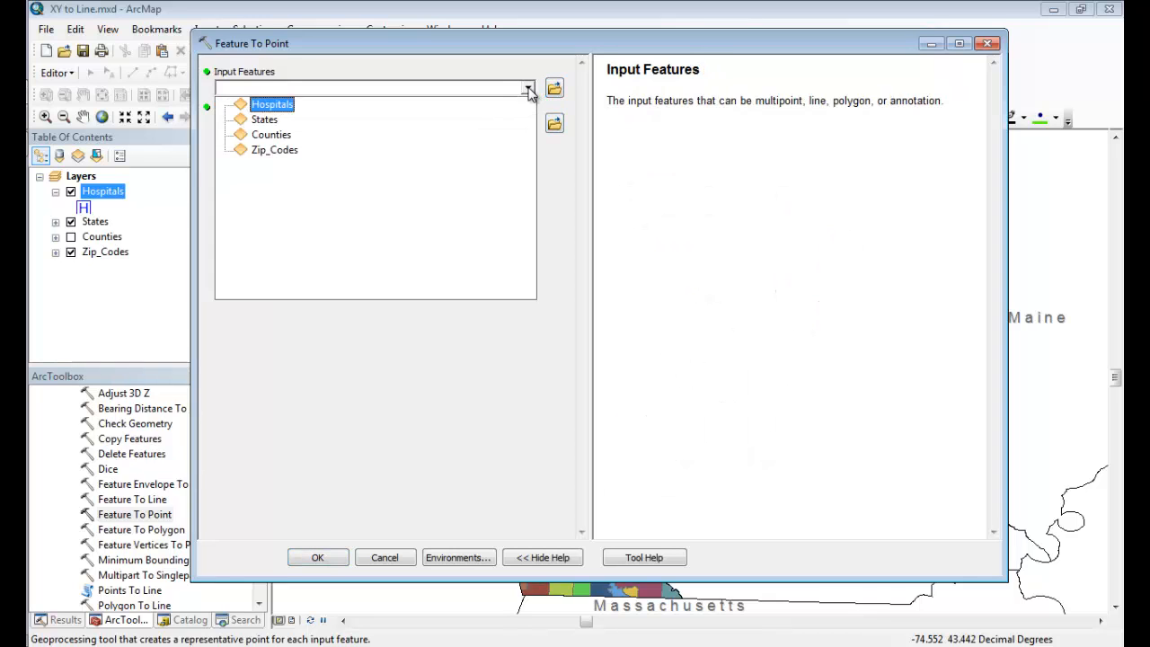
{"action": "left_click", "coordinate": [274, 150]}
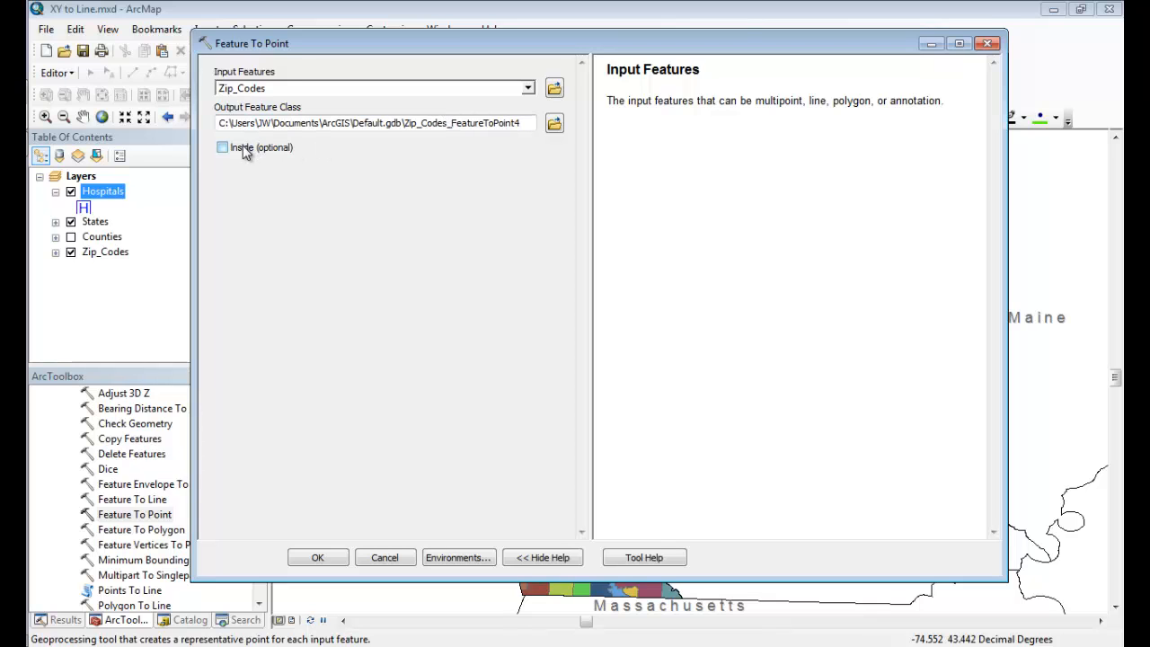
{"action": "left_click", "coordinate": [244, 153]}
{"action": "left_click", "coordinate": [324, 559]}
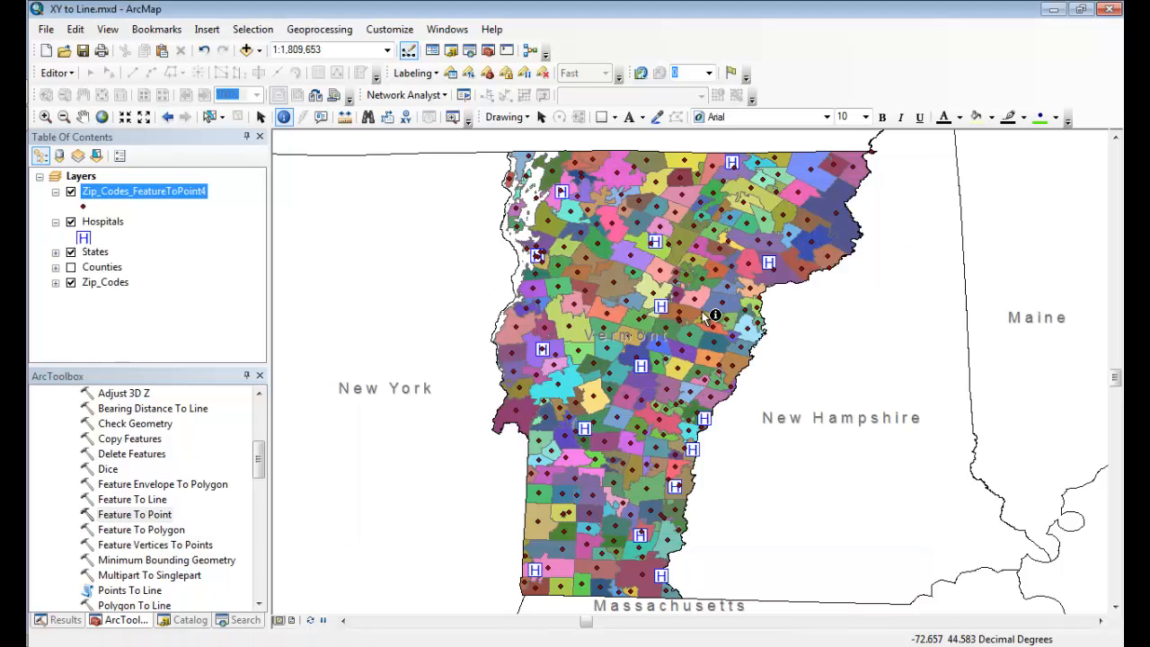
Examine the final columns of the zip code point layer's attribute table for coordinate fields, and close the table.
{"action": "left_click", "coordinate": [146, 194]}
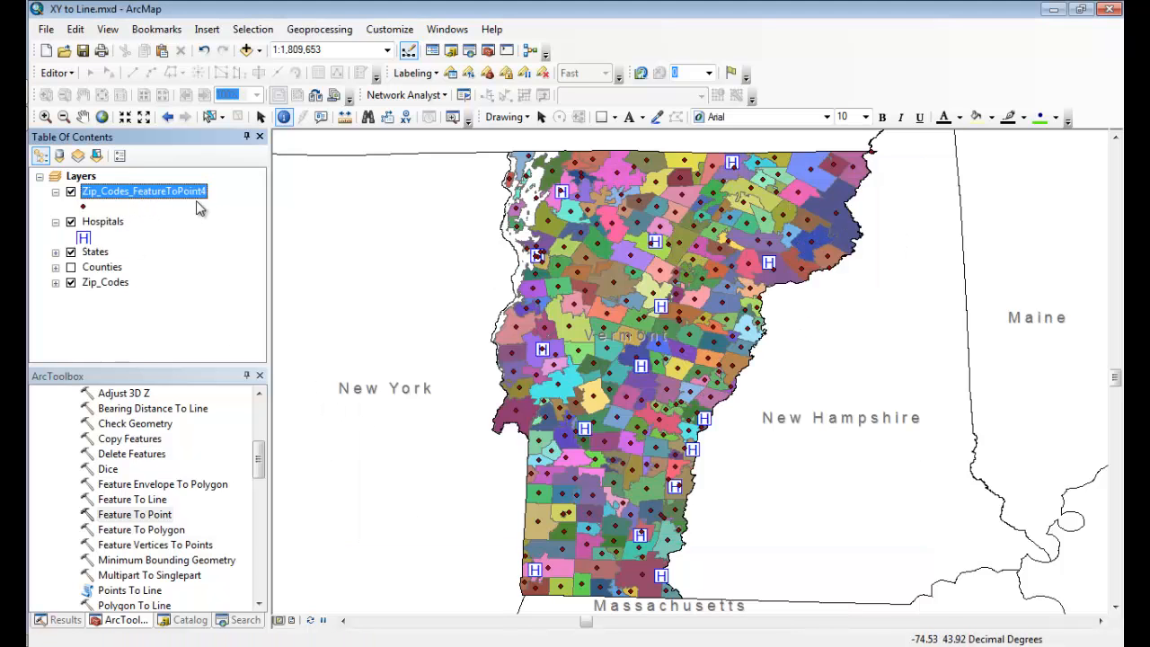
{"action": "left_click", "coordinate": [104, 266]}
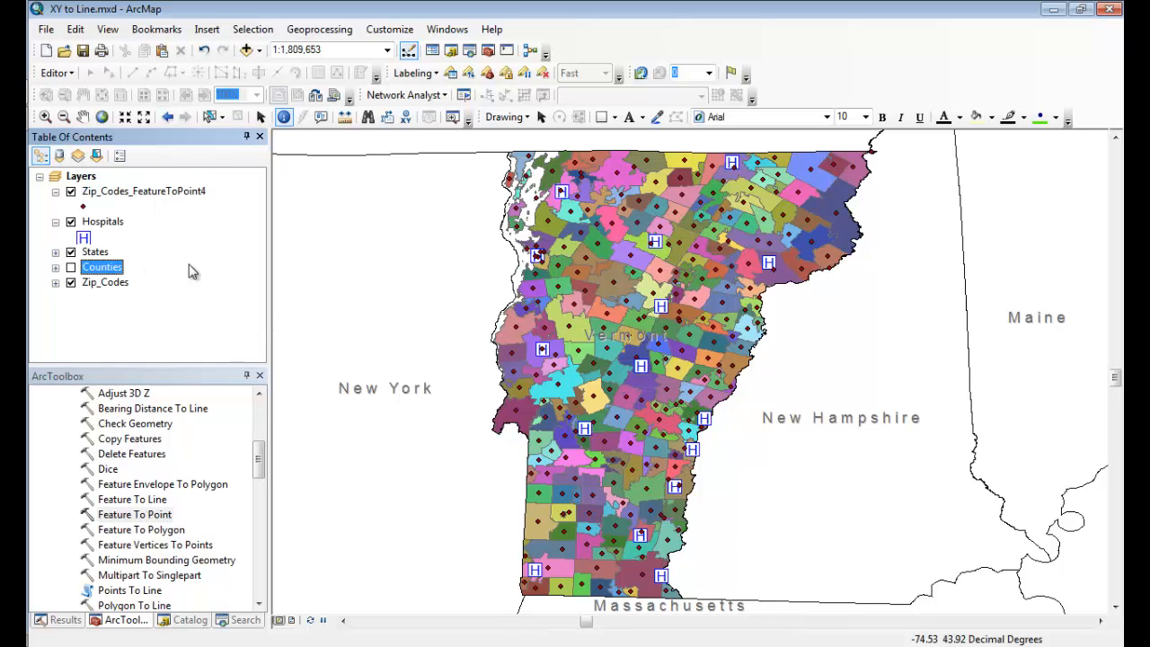
{"action": "right_click", "coordinate": [159, 192]}
{"action": "left_click", "coordinate": [241, 239]}
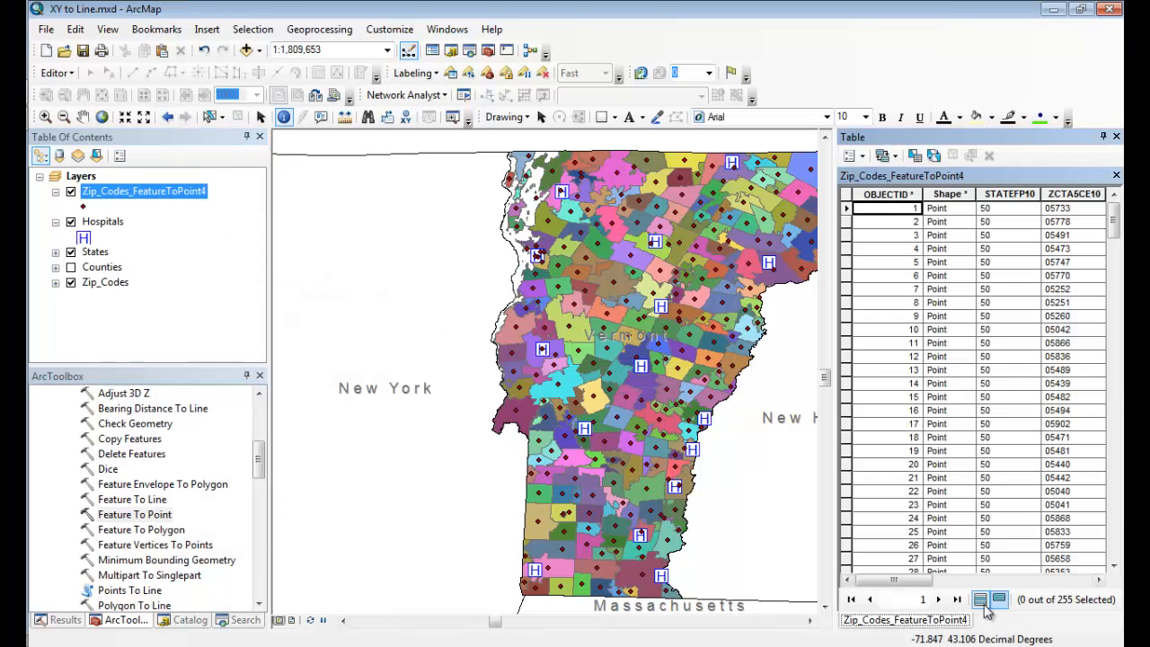
{"action": "left_click_drag", "start_coordinate": [894, 580], "coordinate": [1074, 584]}
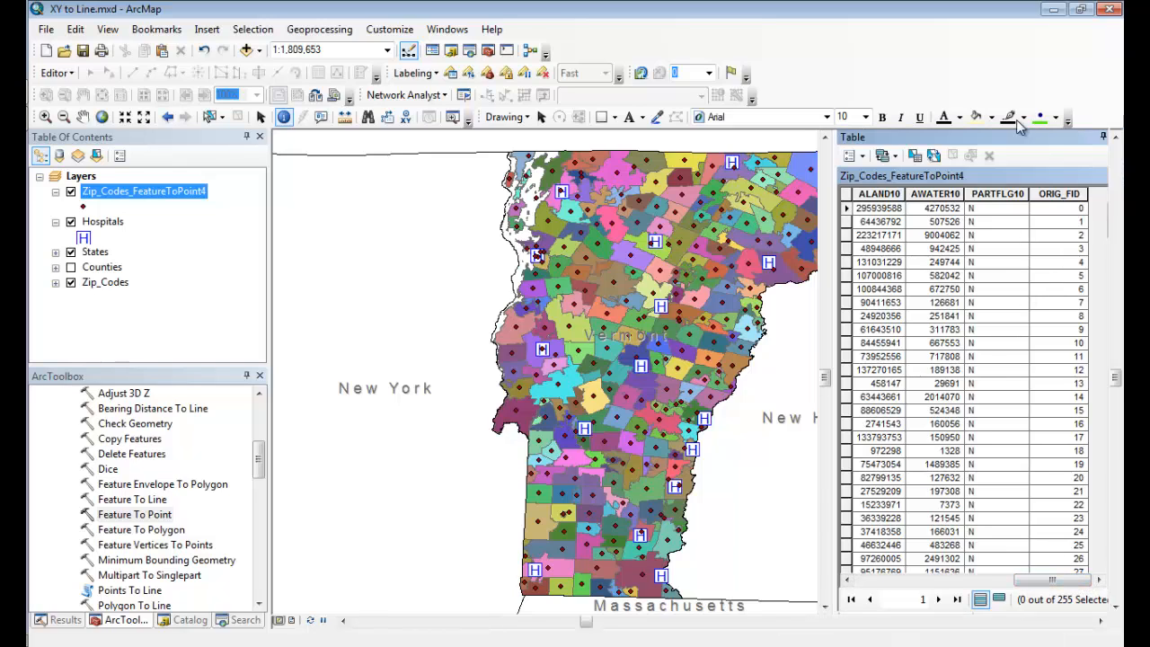
{"action": "left_click", "coordinate": [1116, 136]}
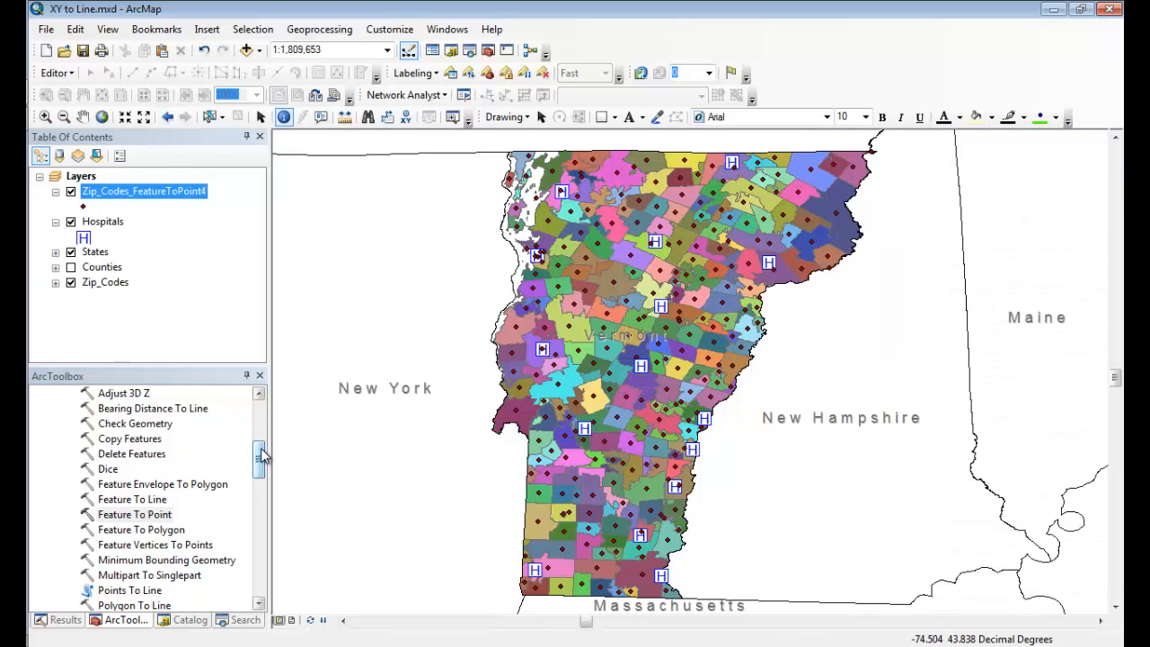
Run Add XY Coordinates on the Zip_Codes_FeatureToPoint4 layer.
{"action": "left_click_drag", "start_coordinate": [262, 456], "coordinate": [267, 443]}
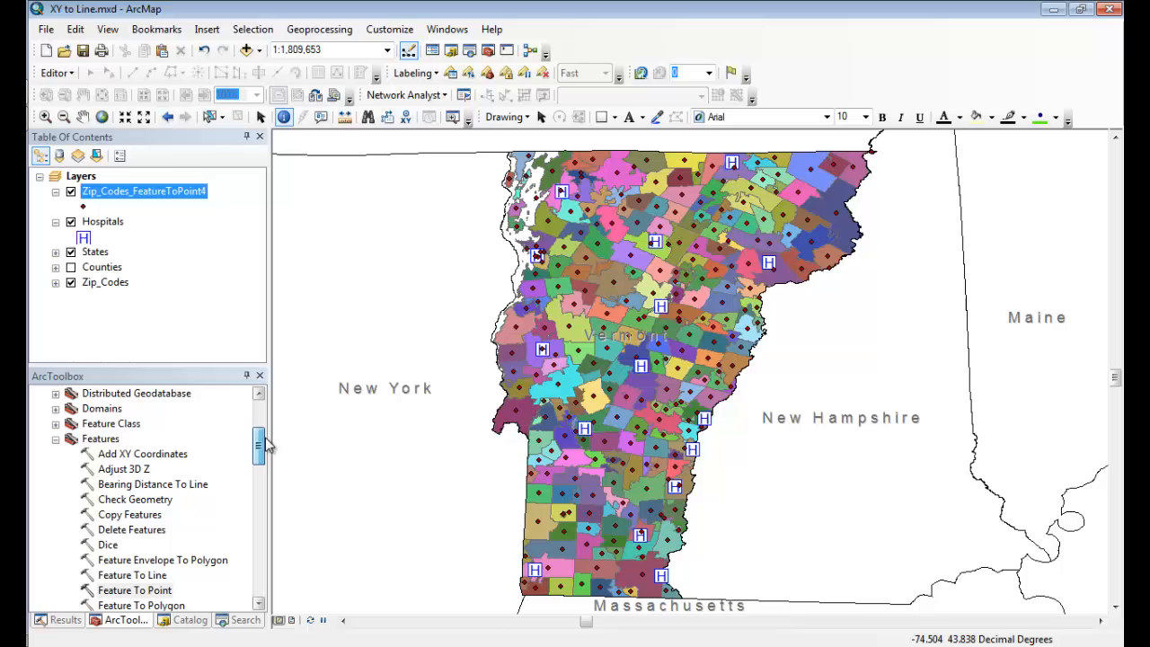
{"action": "left_click", "coordinate": [142, 454]}
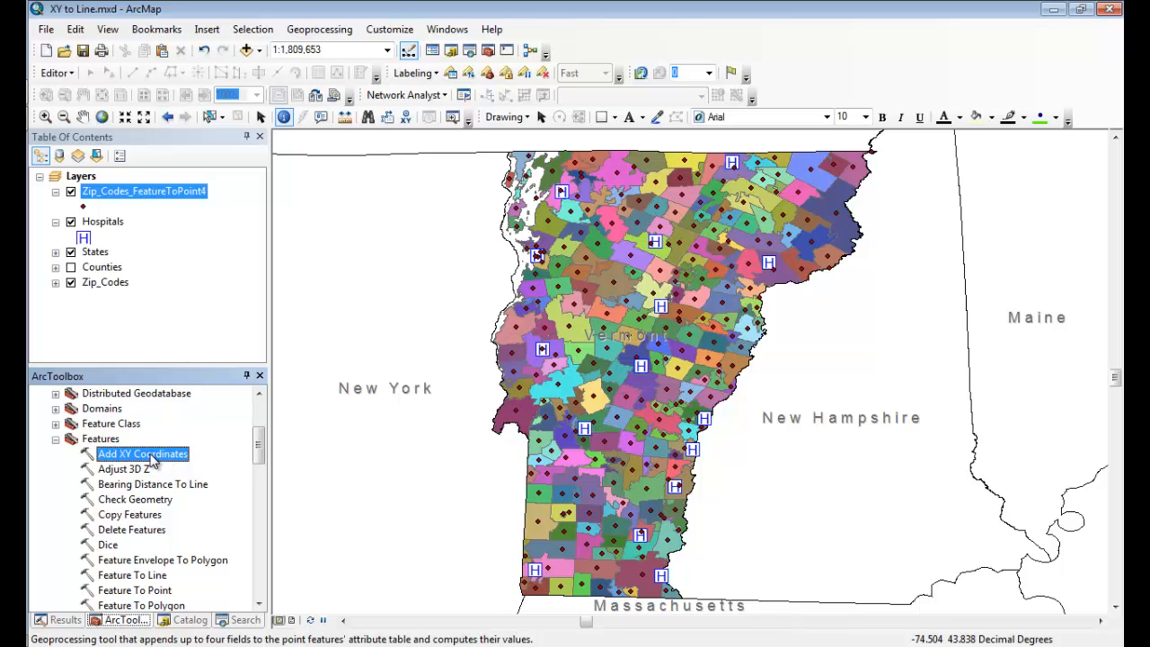
{"action": "double_click", "coordinate": [148, 455]}
{"action": "left_click", "coordinate": [473, 87]}
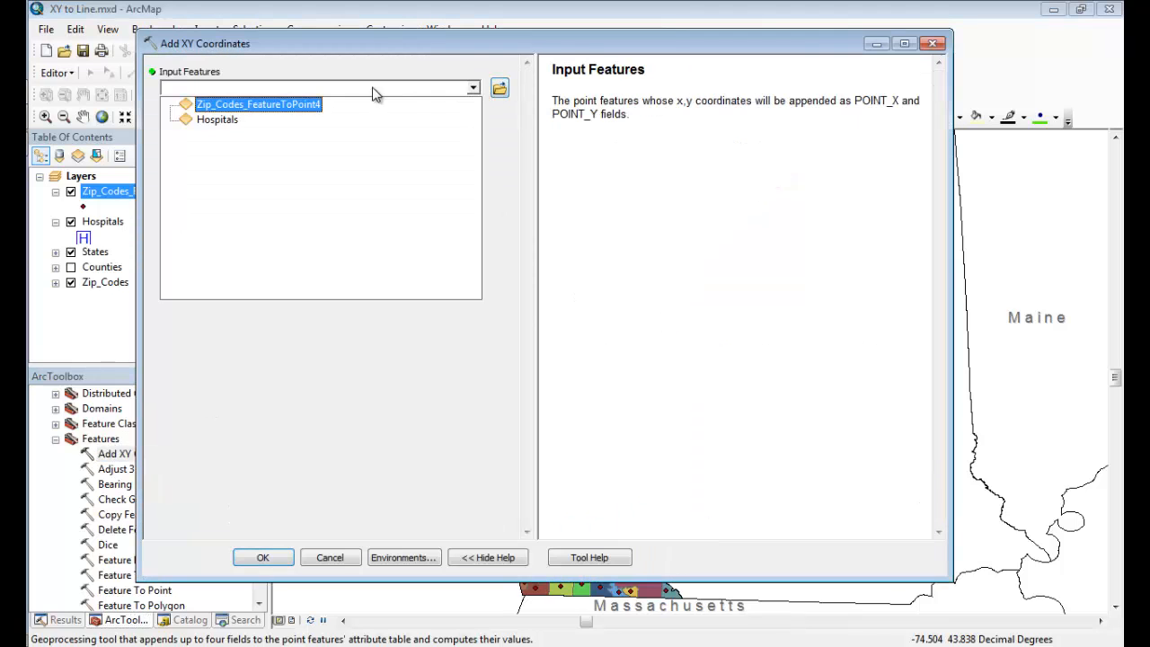
{"action": "left_click", "coordinate": [262, 105]}
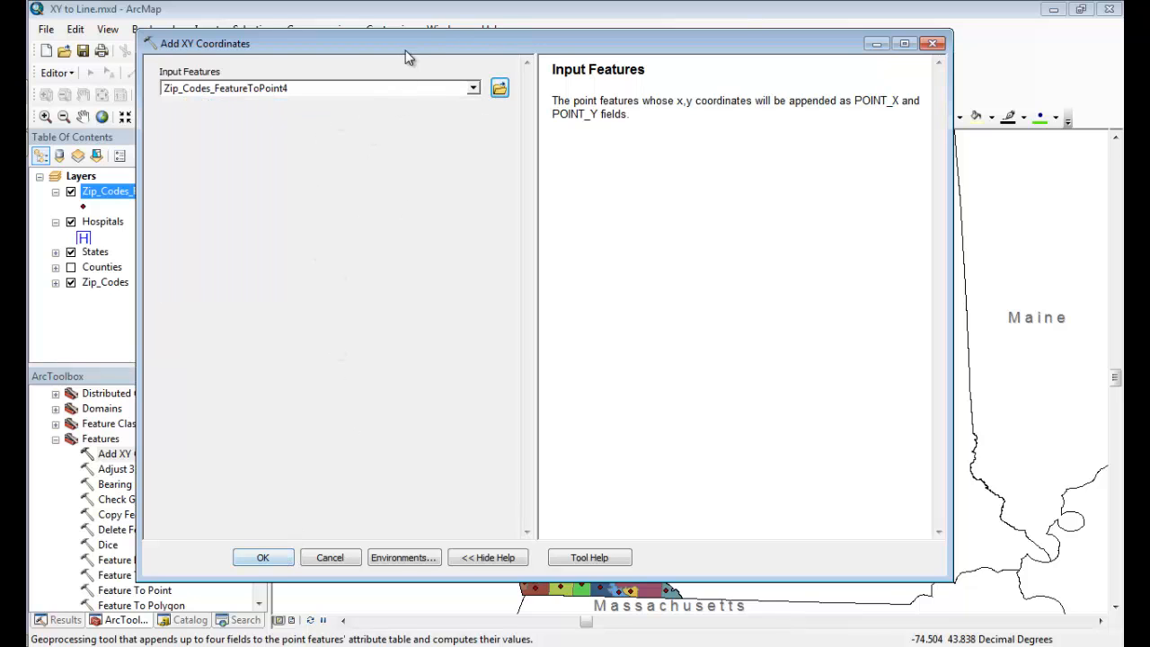
{"action": "left_click_drag", "start_coordinate": [405, 43], "coordinate": [492, 39]}
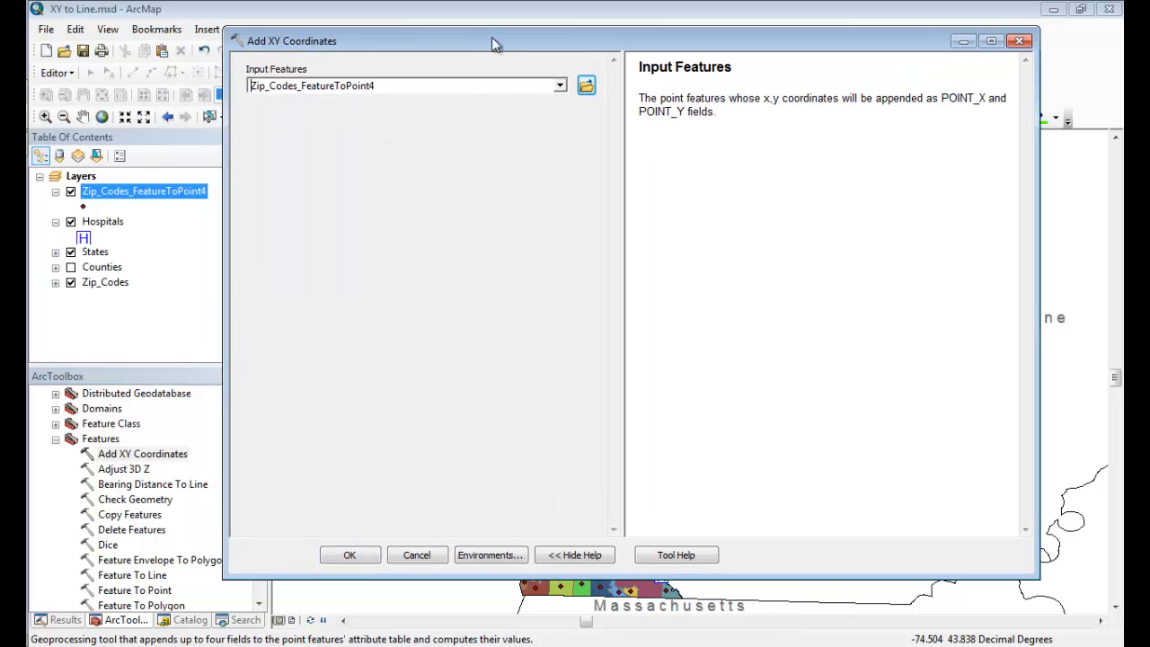
{"action": "left_click", "coordinate": [352, 554]}
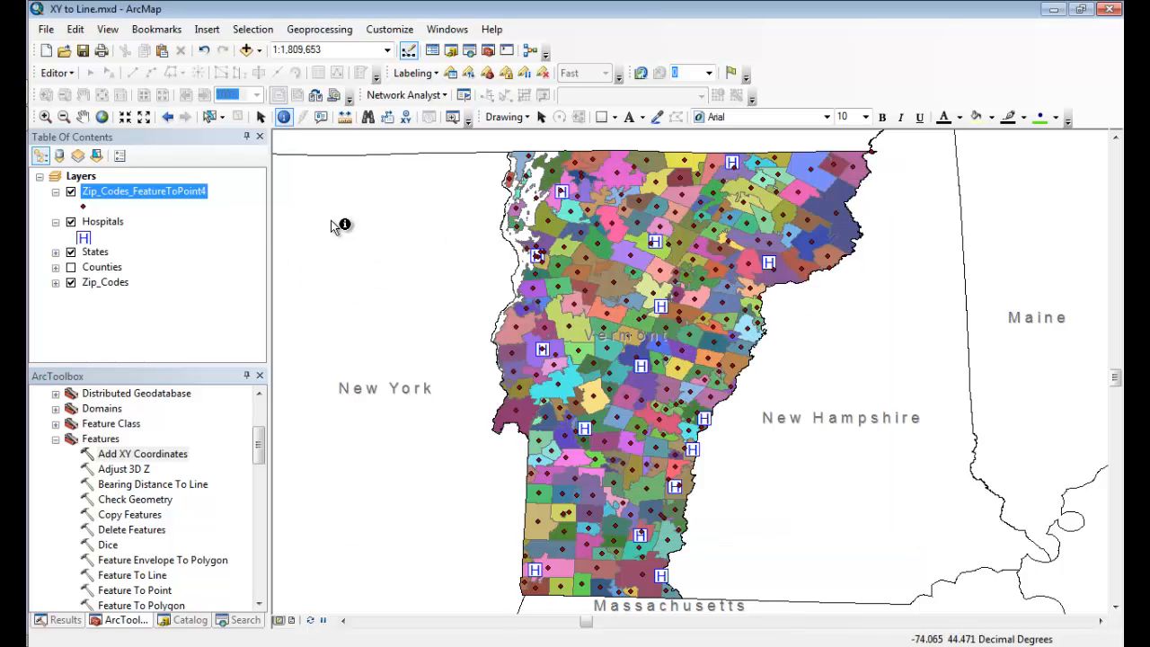
Check the zip code point layer's field list and attribute table for the POINT_X and POINT_Y coordinates.
{"action": "double_click", "coordinate": [184, 190]}
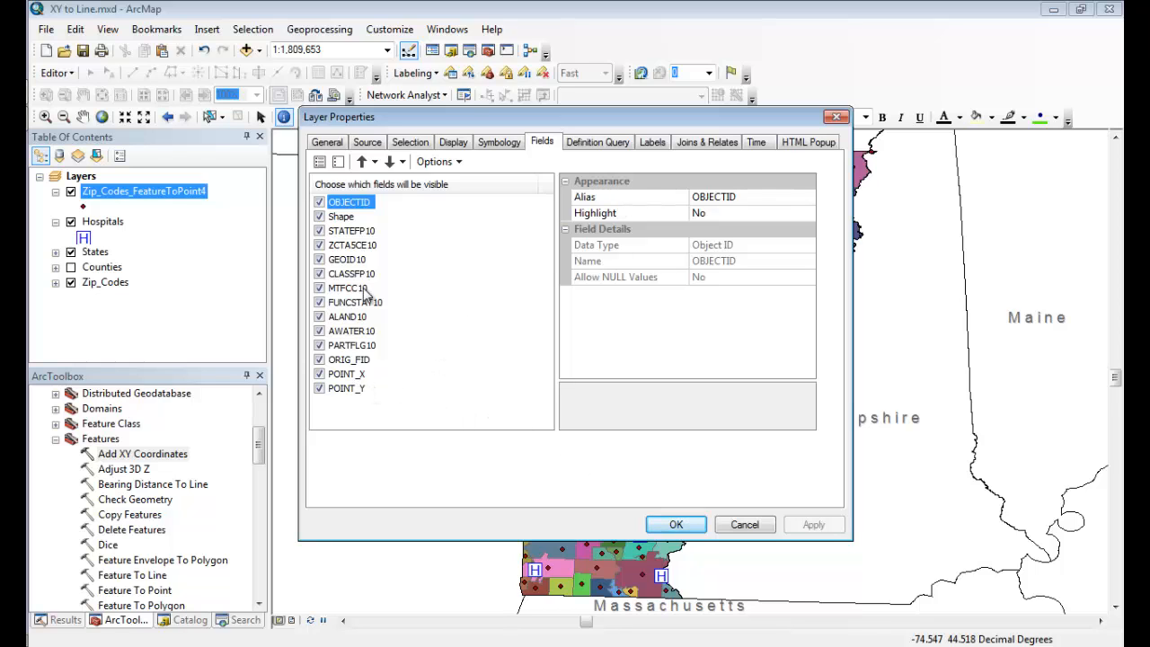
{"action": "left_click", "coordinate": [750, 526]}
{"action": "right_click", "coordinate": [167, 194]}
{"action": "left_click", "coordinate": [333, 244]}
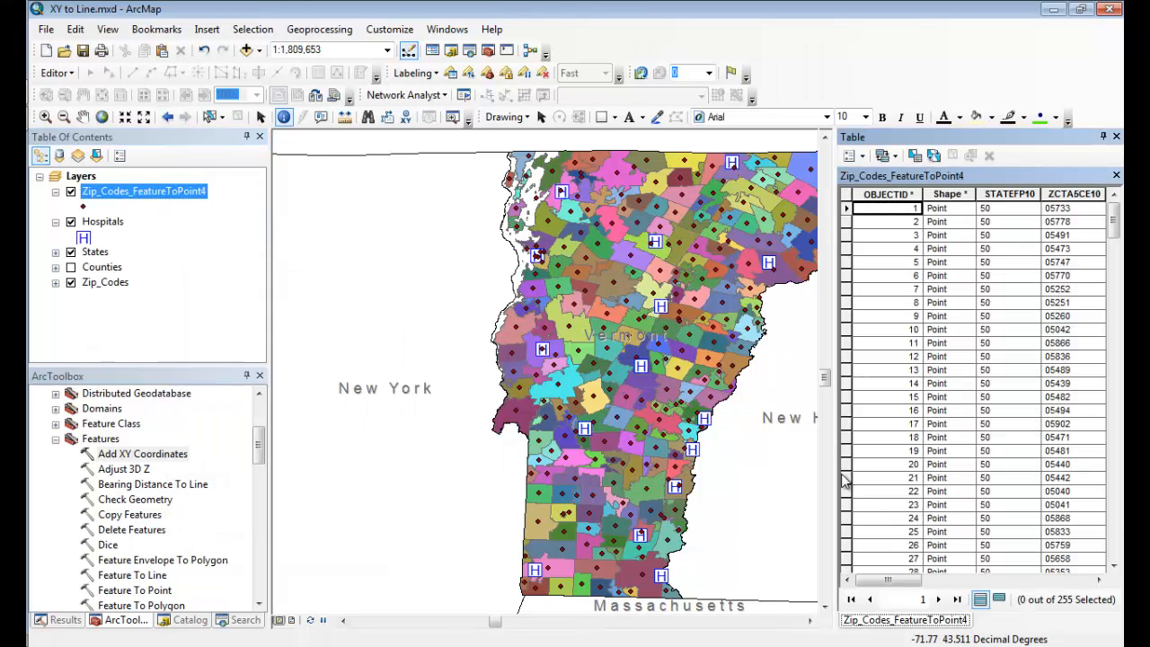
{"action": "left_click_drag", "start_coordinate": [889, 580], "coordinate": [1092, 582]}
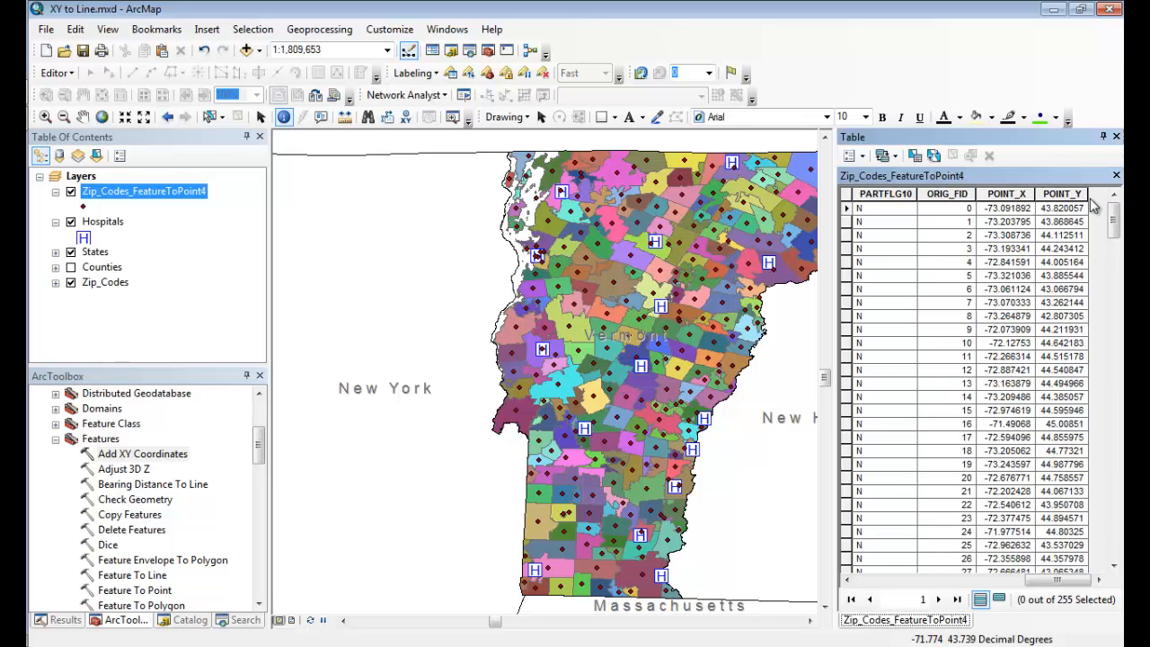
{"action": "left_click", "coordinate": [1116, 136]}
Open the Hospitals attribute table, view its final columns, and select the fourth hospital record.
{"action": "right_click", "coordinate": [101, 221]}
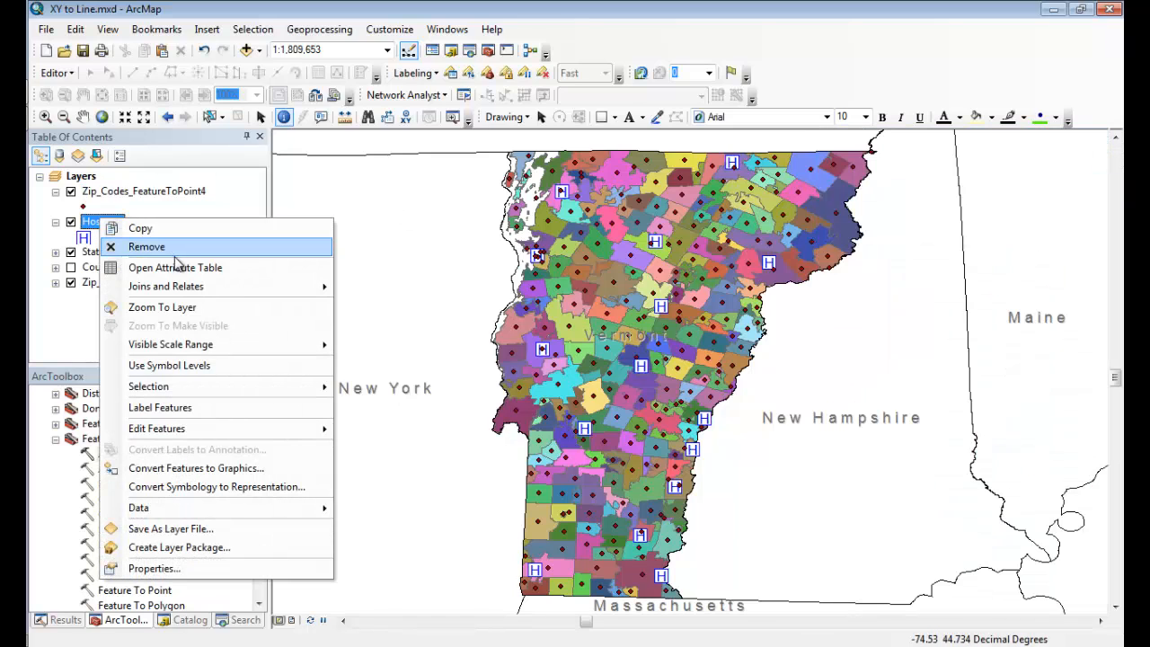
{"action": "left_click", "coordinate": [178, 266]}
{"action": "left_click_drag", "start_coordinate": [885, 580], "coordinate": [1096, 580]}
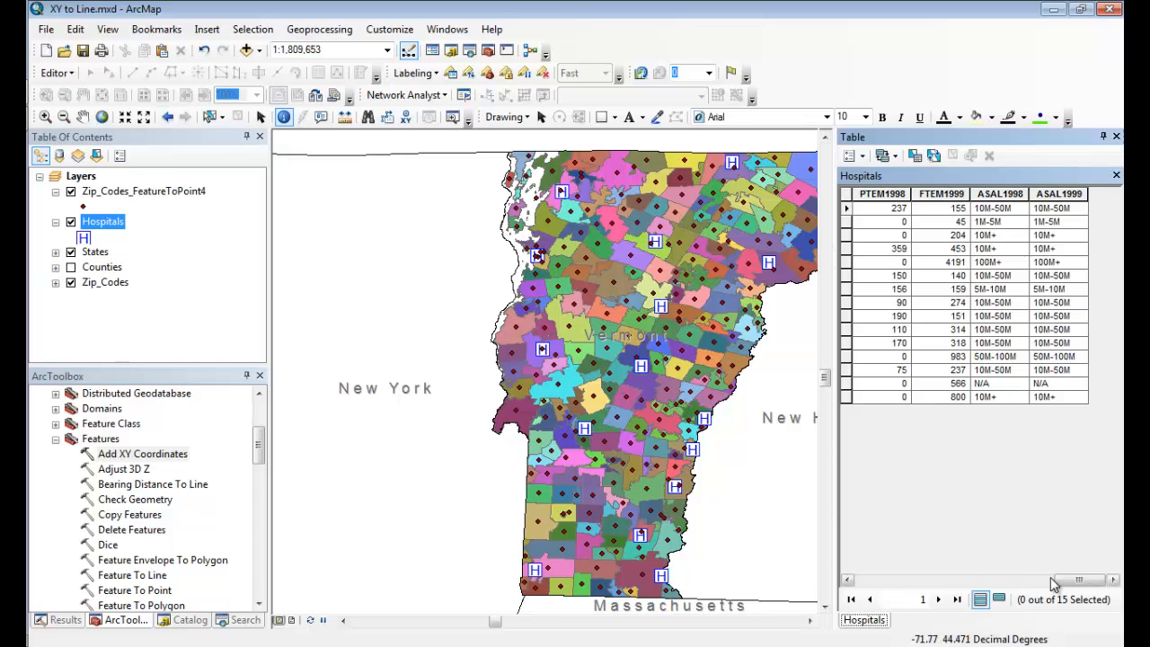
{"action": "left_click", "coordinate": [847, 222]}
{"action": "left_click", "coordinate": [846, 235]}
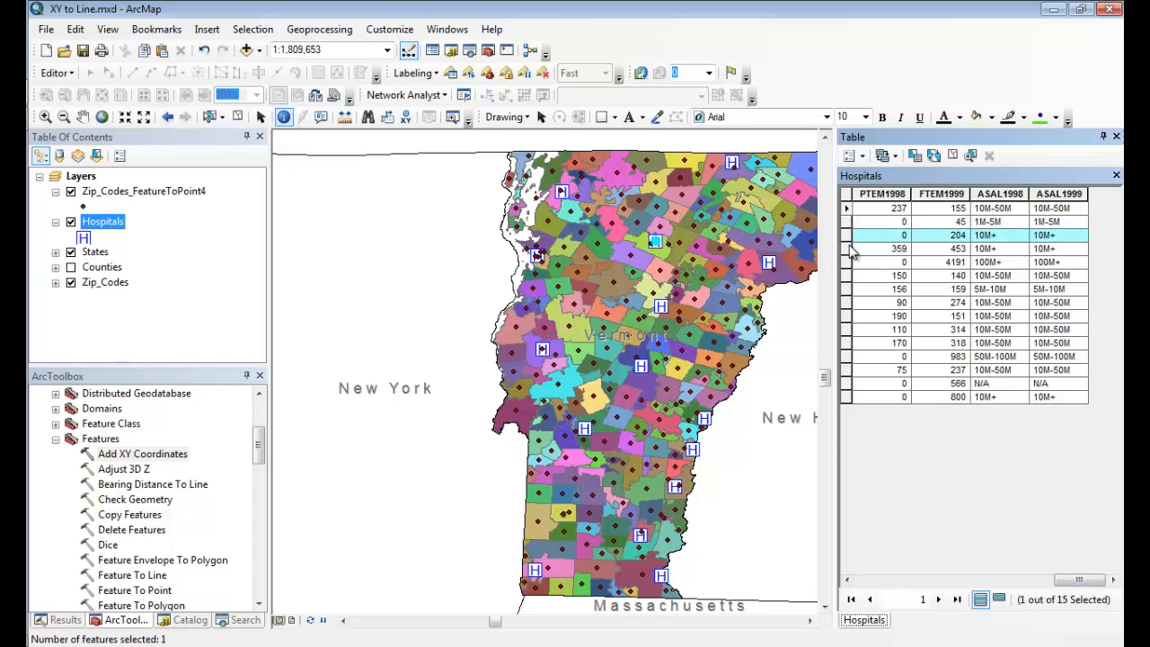
{"action": "left_click", "coordinate": [847, 250]}
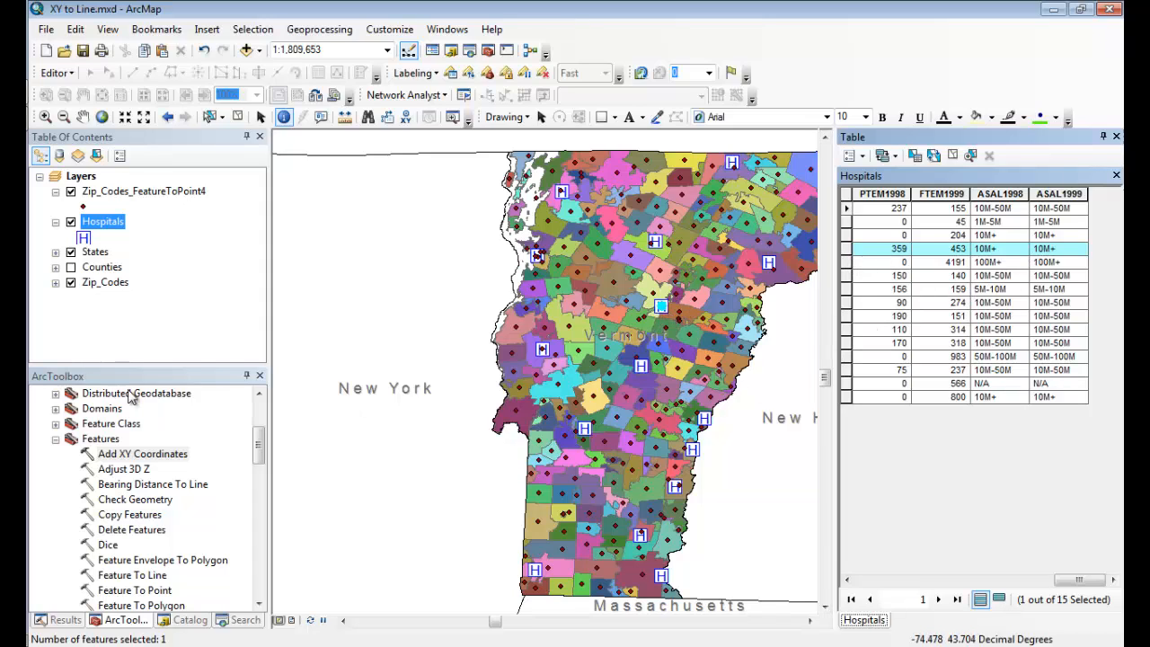
Run Add XY Coordinates on the Hospitals layer and check the selected hospital's POINT_X and POINT_Y fields.
{"action": "double_click", "coordinate": [169, 458]}
{"action": "left_click", "coordinate": [506, 87]}
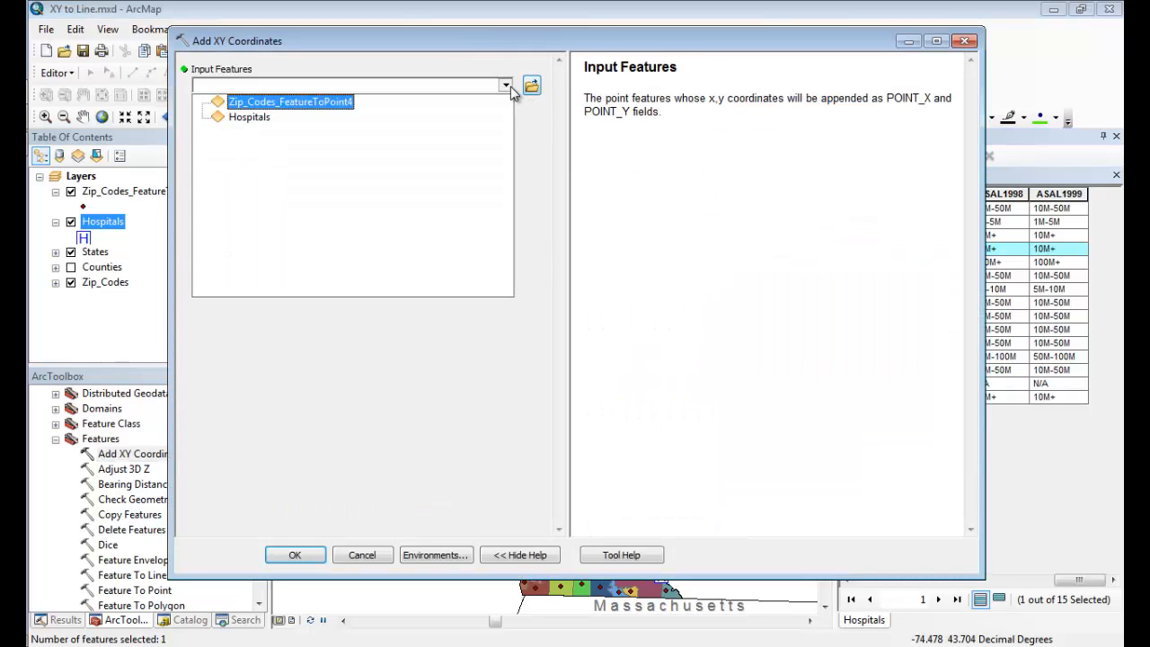
{"action": "left_click", "coordinate": [241, 116]}
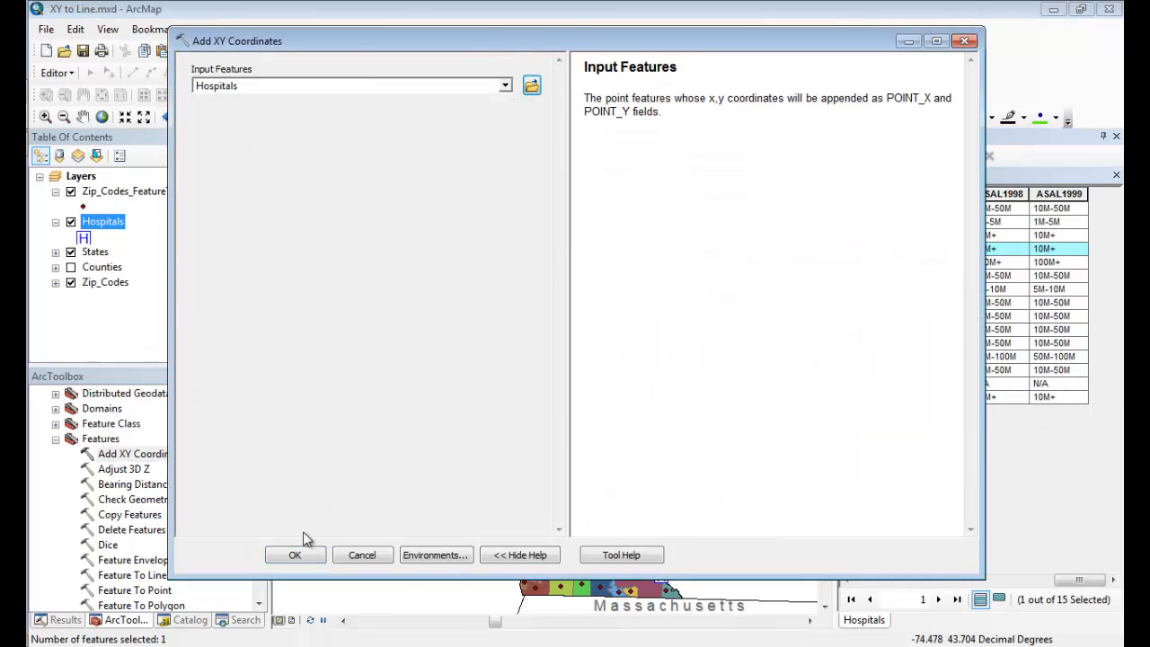
{"action": "left_click", "coordinate": [296, 555]}
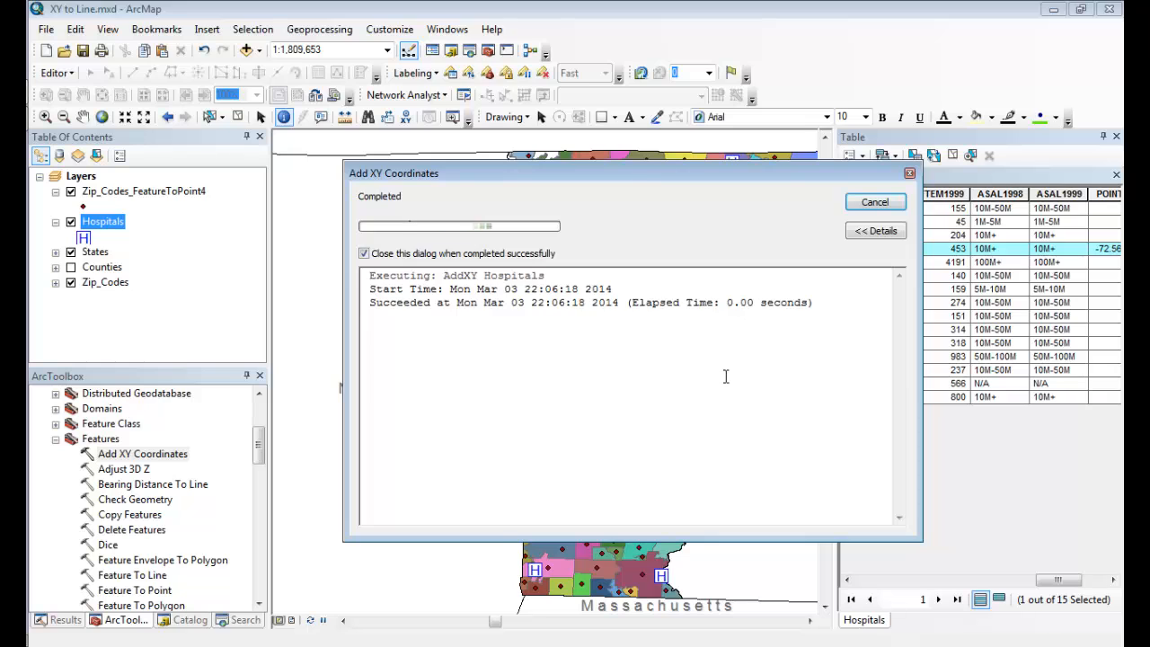
{"action": "left_click_drag", "start_coordinate": [1047, 580], "coordinate": [1118, 580]}
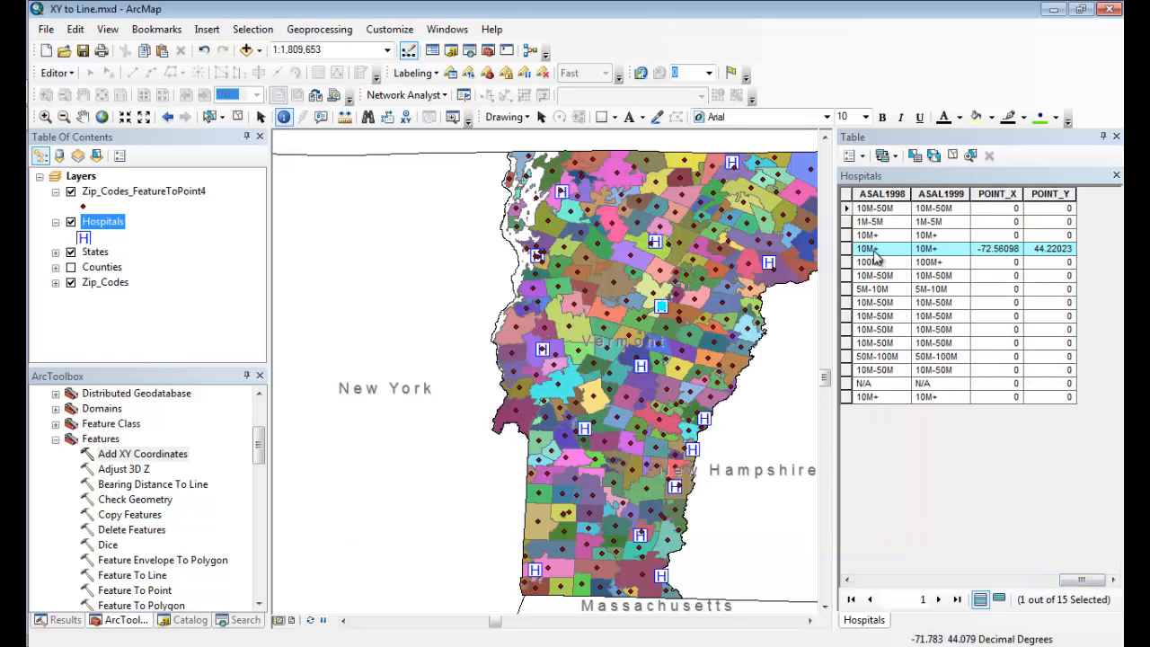
{"action": "left_click", "coordinate": [1006, 252]}
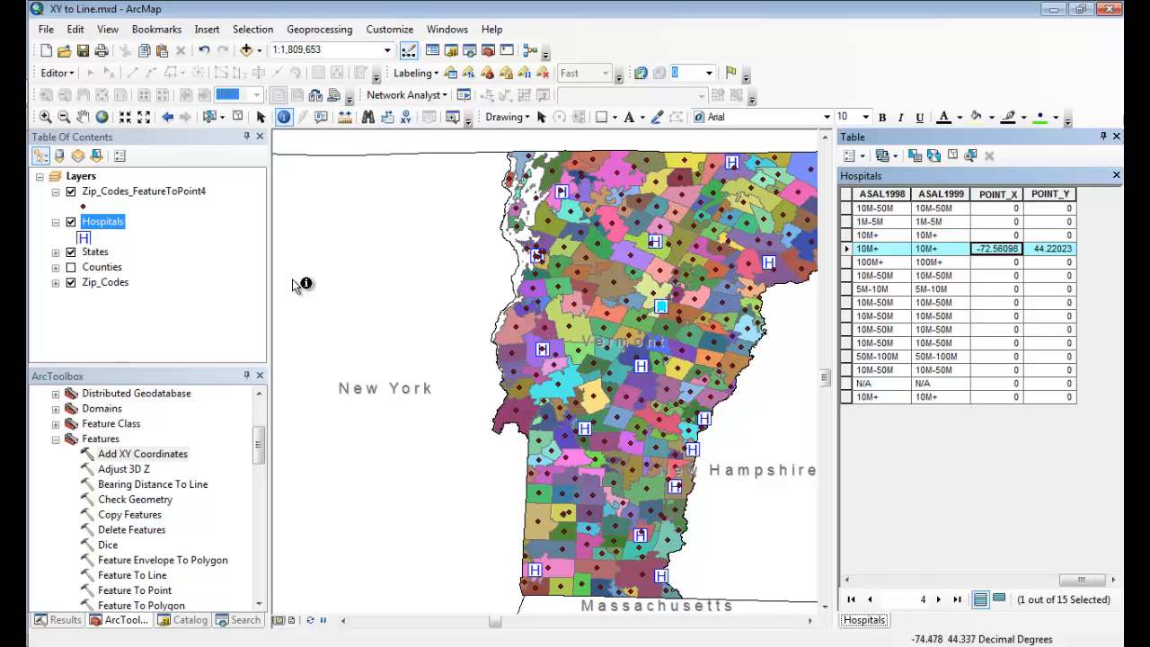
Add a Double field named StartX to the Zip_Codes_FeatureToPoint4 attribute table.
{"action": "right_click", "coordinate": [123, 193]}
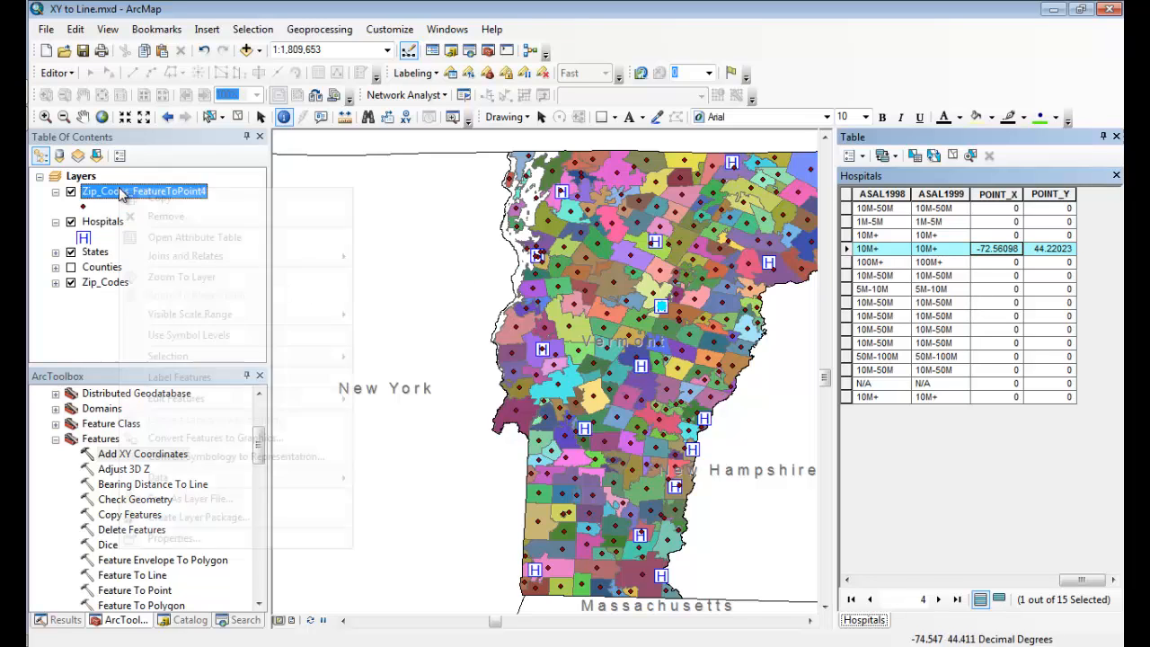
{"action": "left_click", "coordinate": [241, 237]}
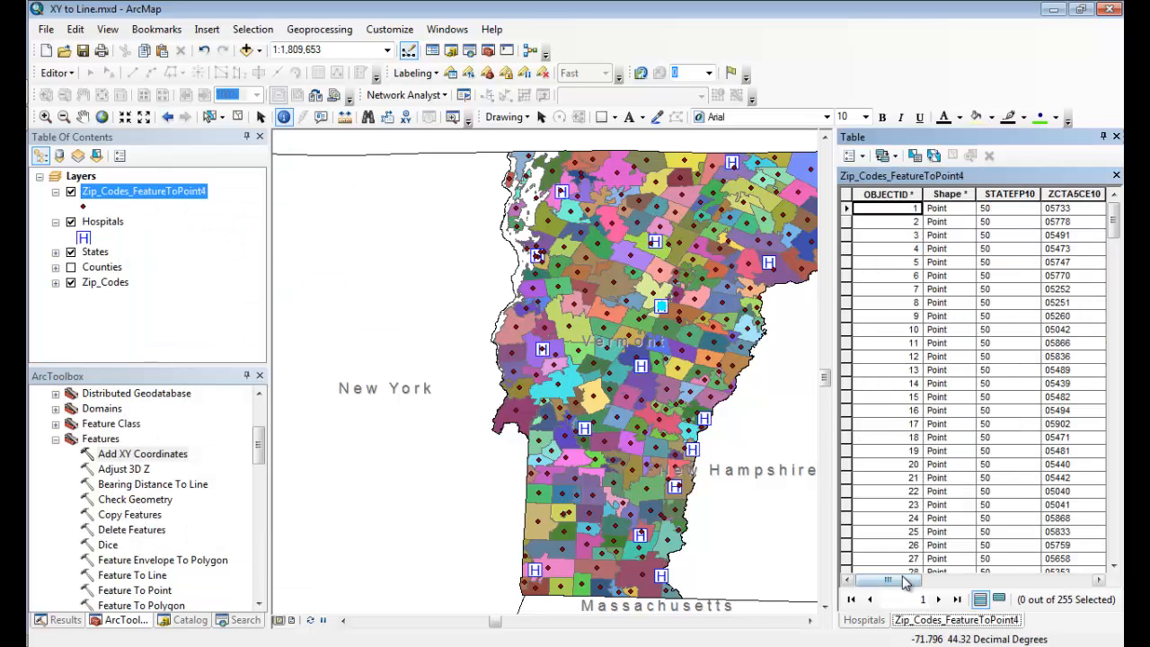
{"action": "left_click_drag", "start_coordinate": [903, 580], "coordinate": [1103, 576]}
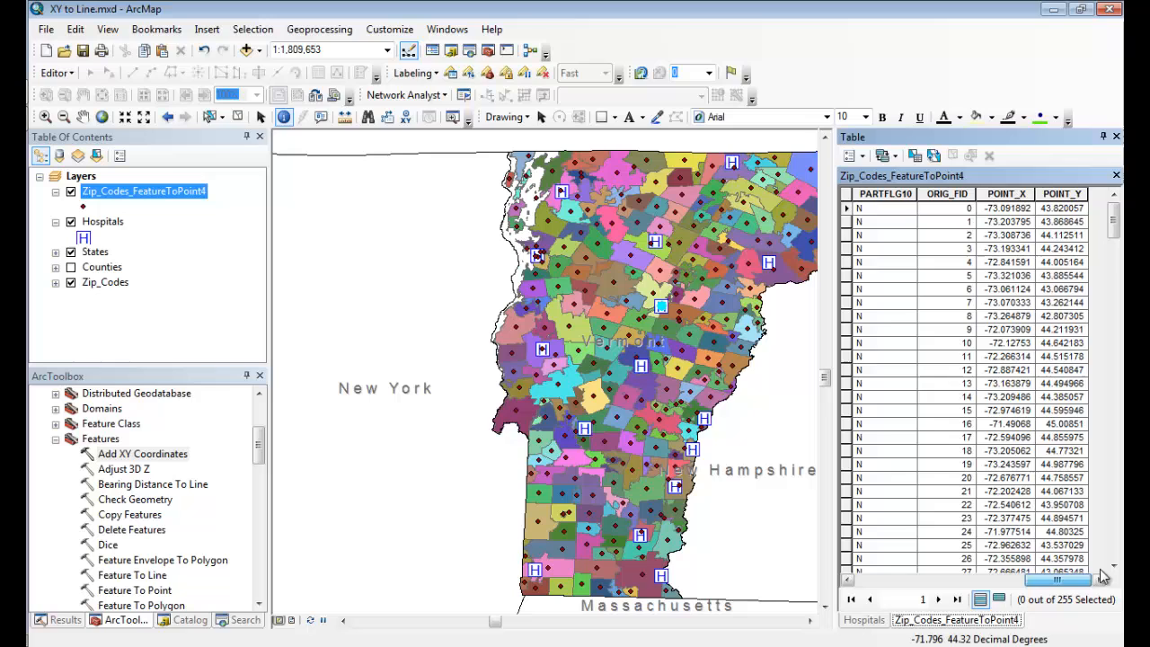
{"action": "left_click", "coordinate": [864, 156]}
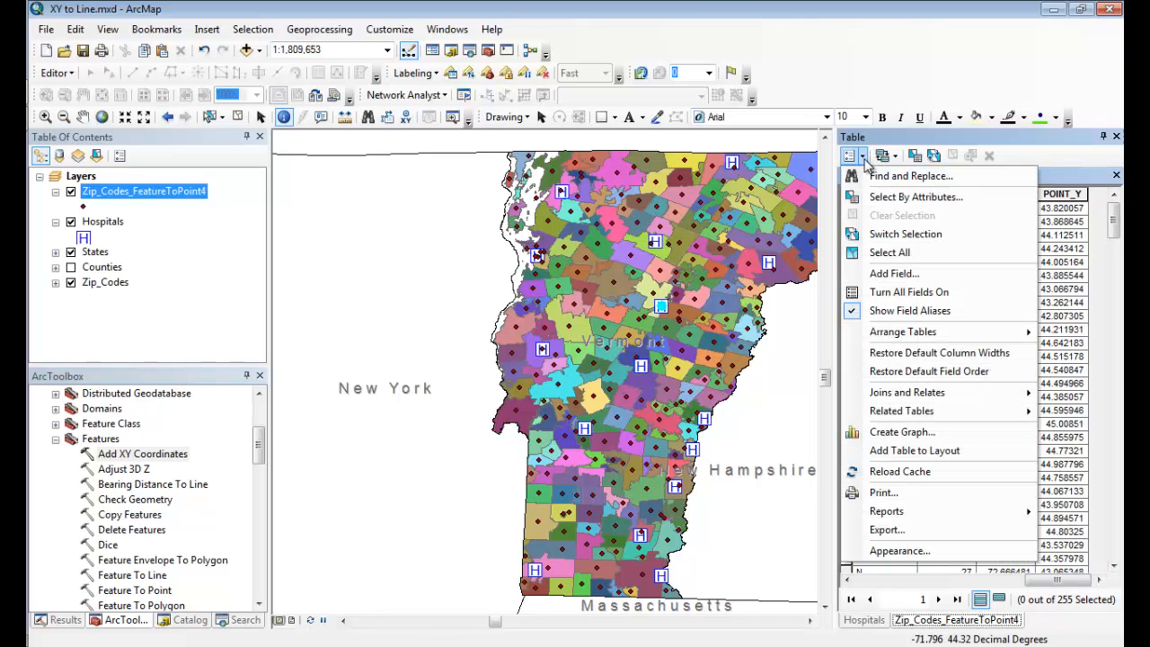
{"action": "left_click", "coordinate": [894, 274]}
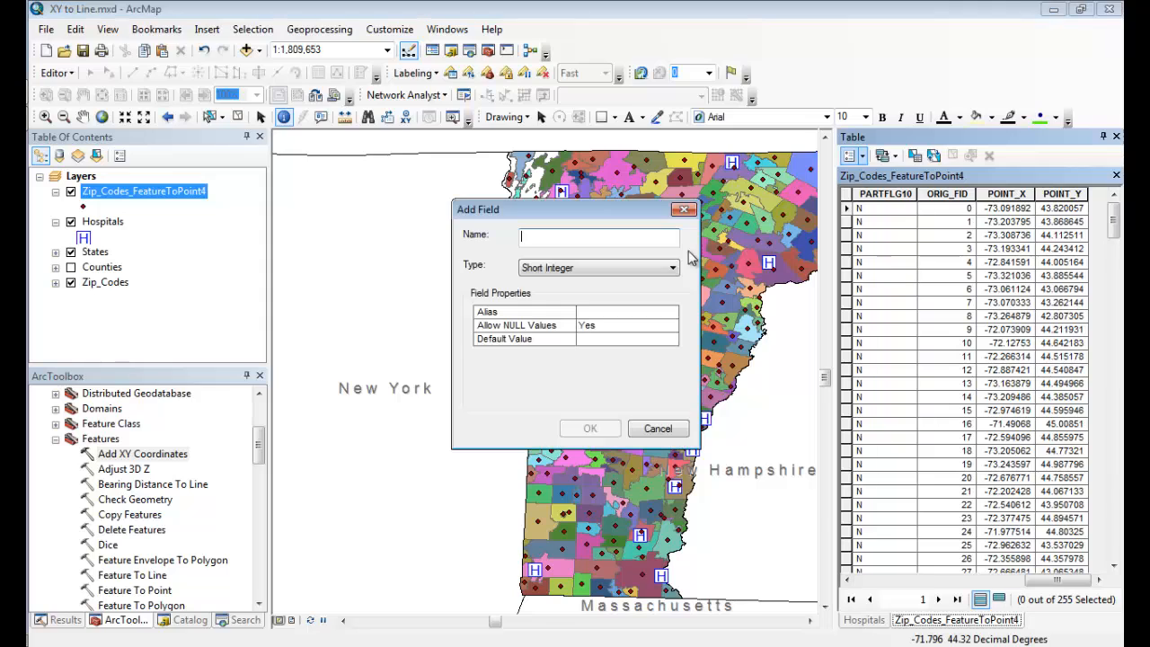
{"action": "type", "text": "StartX"}
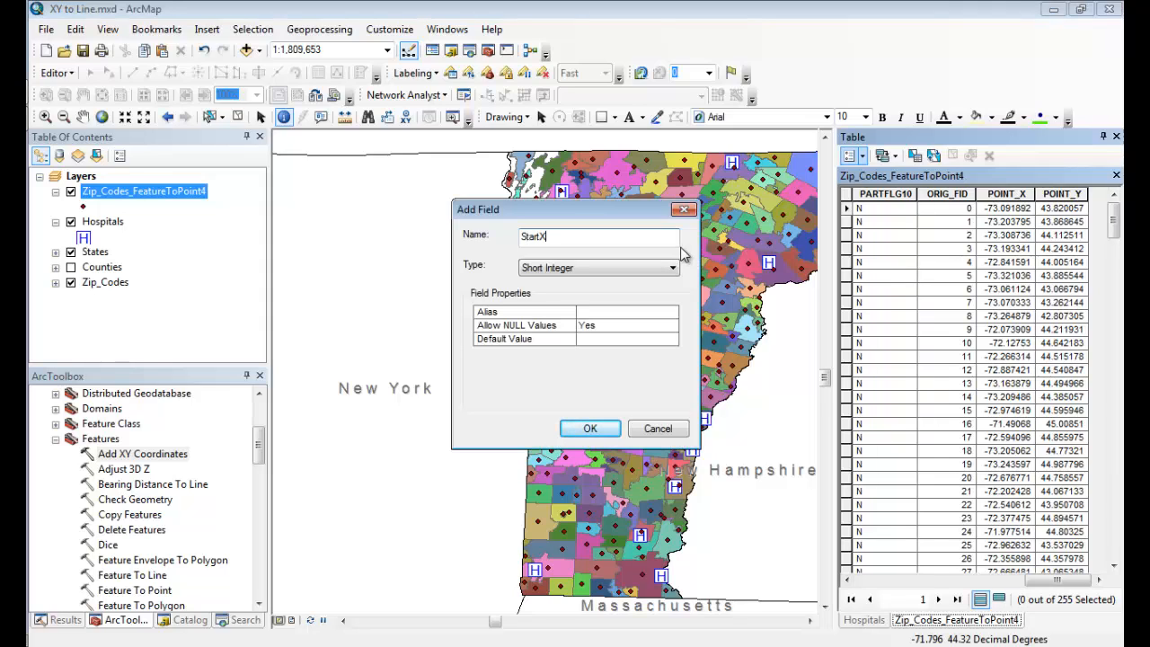
{"action": "key", "text": "Tab"}
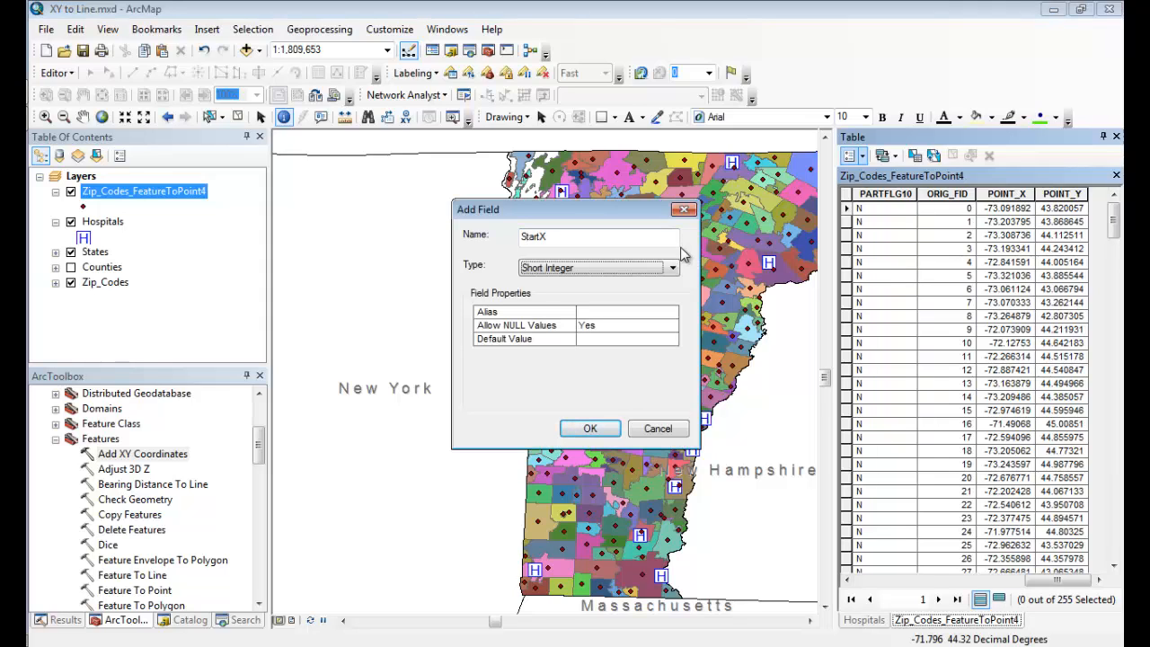
{"action": "key", "text": "d"}
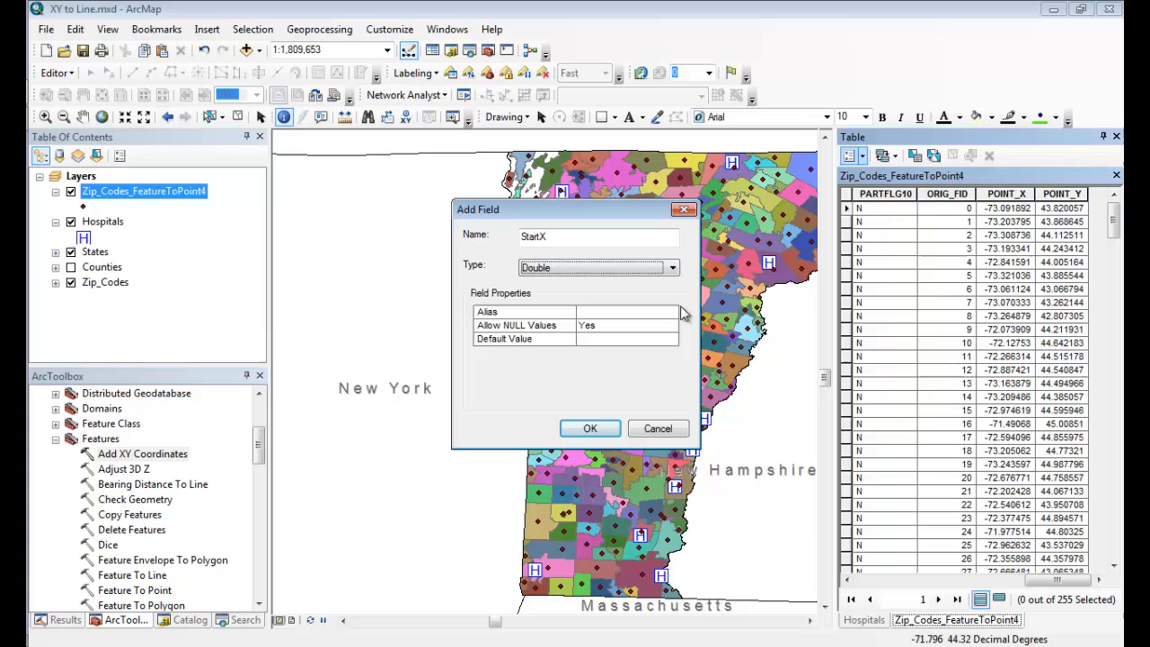
{"action": "left_click", "coordinate": [589, 430]}
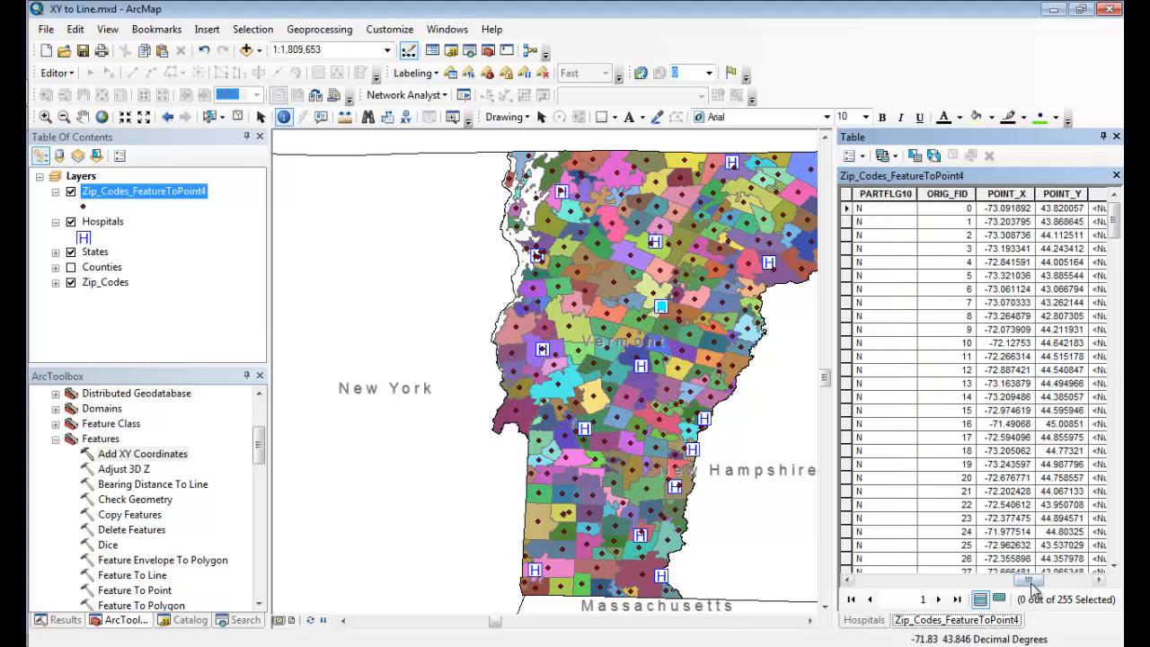
{"action": "left_click_drag", "start_coordinate": [1030, 580], "coordinate": [1062, 580]}
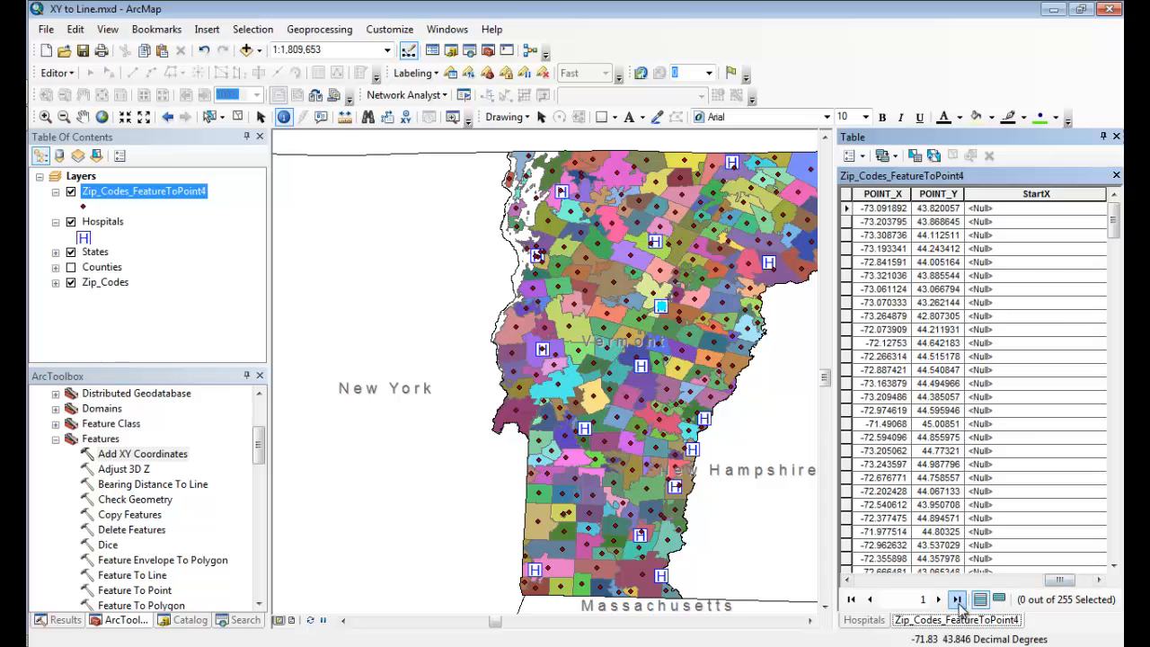
Copy the selected hospital's POINT_X value and use Field Calculator to set StartX to -72.560982 for all zip code points.
{"action": "left_click", "coordinate": [865, 620]}
{"action": "right_click", "coordinate": [1000, 253]}
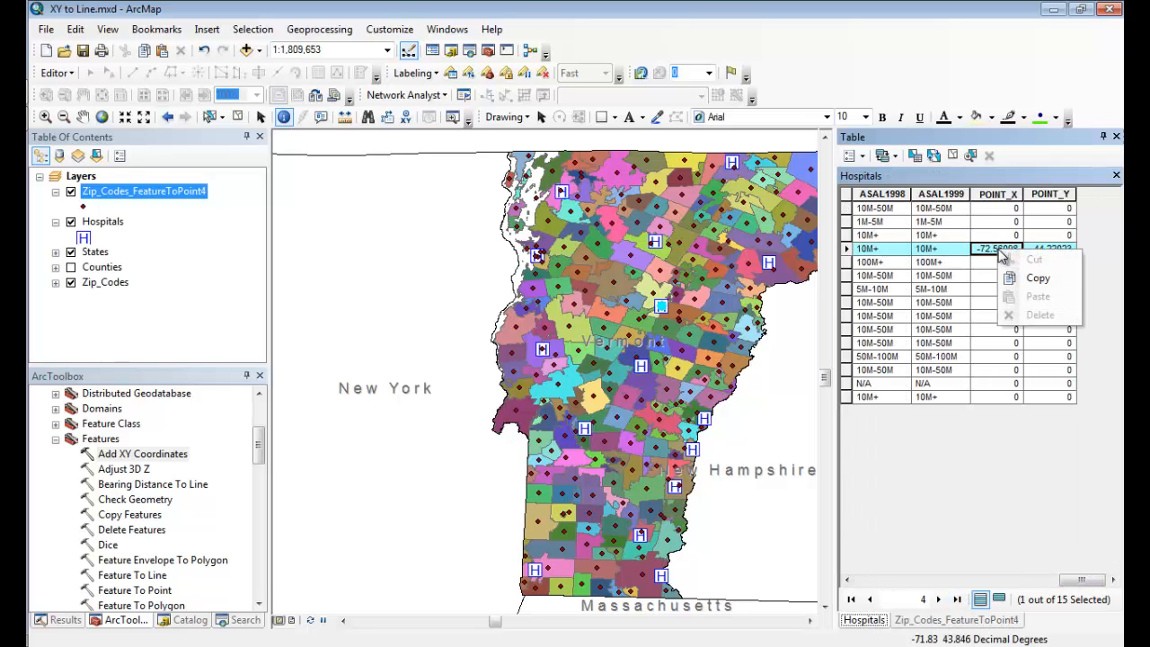
{"action": "left_click", "coordinate": [1035, 281]}
{"action": "left_click", "coordinate": [957, 621]}
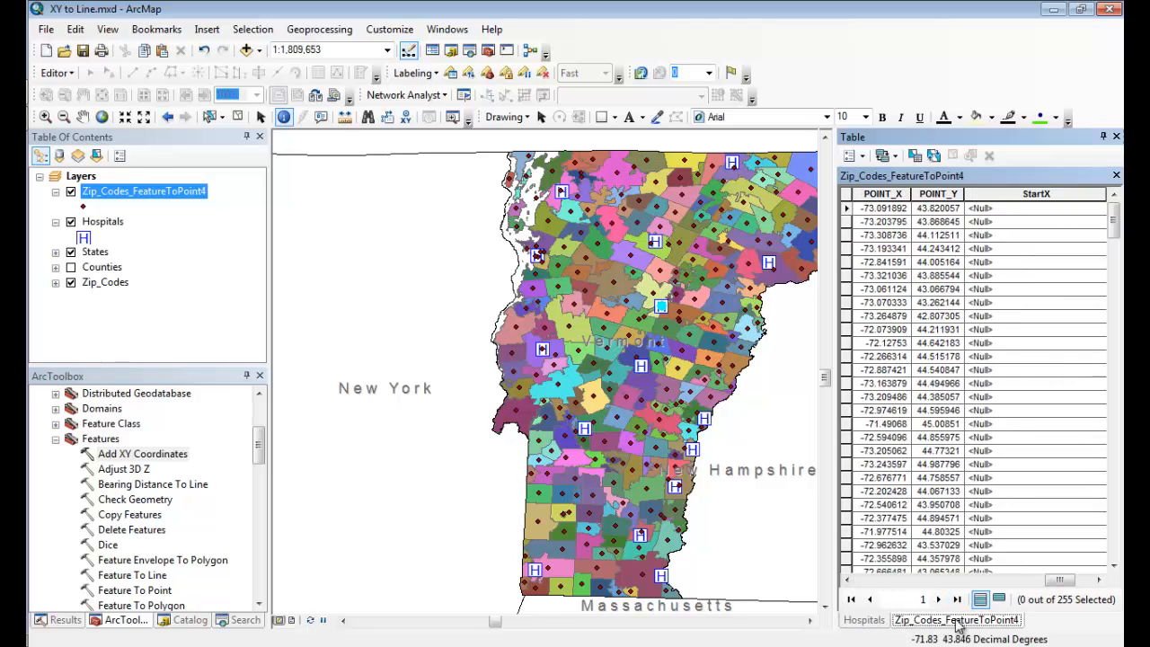
{"action": "right_click", "coordinate": [1039, 191]}
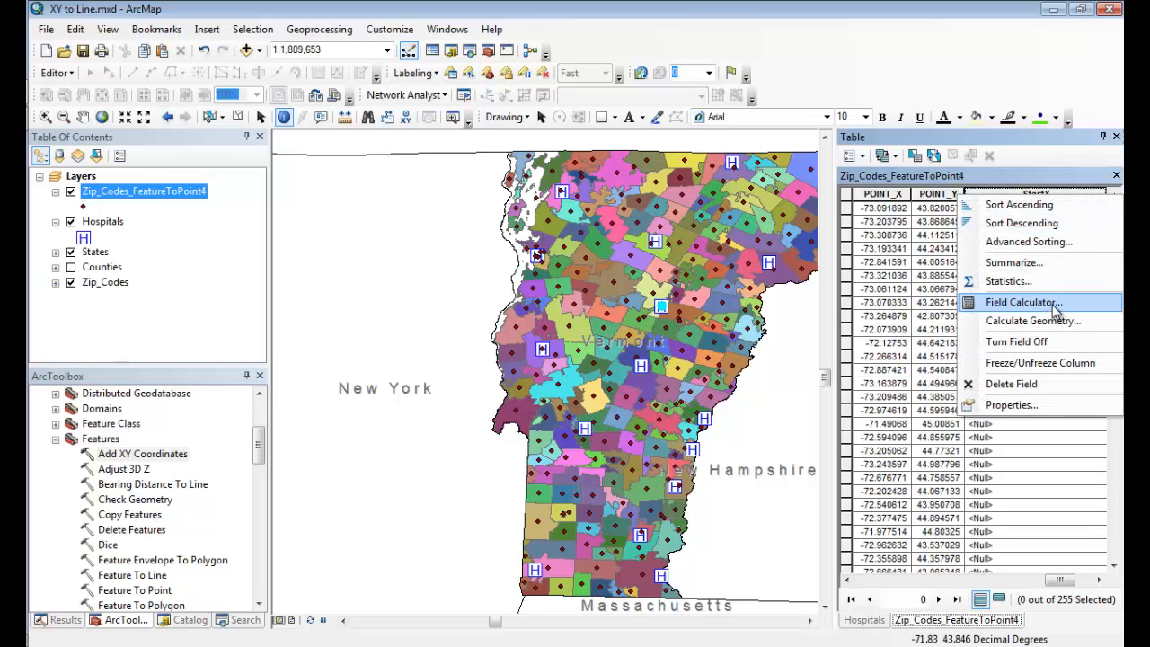
{"action": "left_click", "coordinate": [1051, 304]}
{"action": "left_click", "coordinate": [550, 364]}
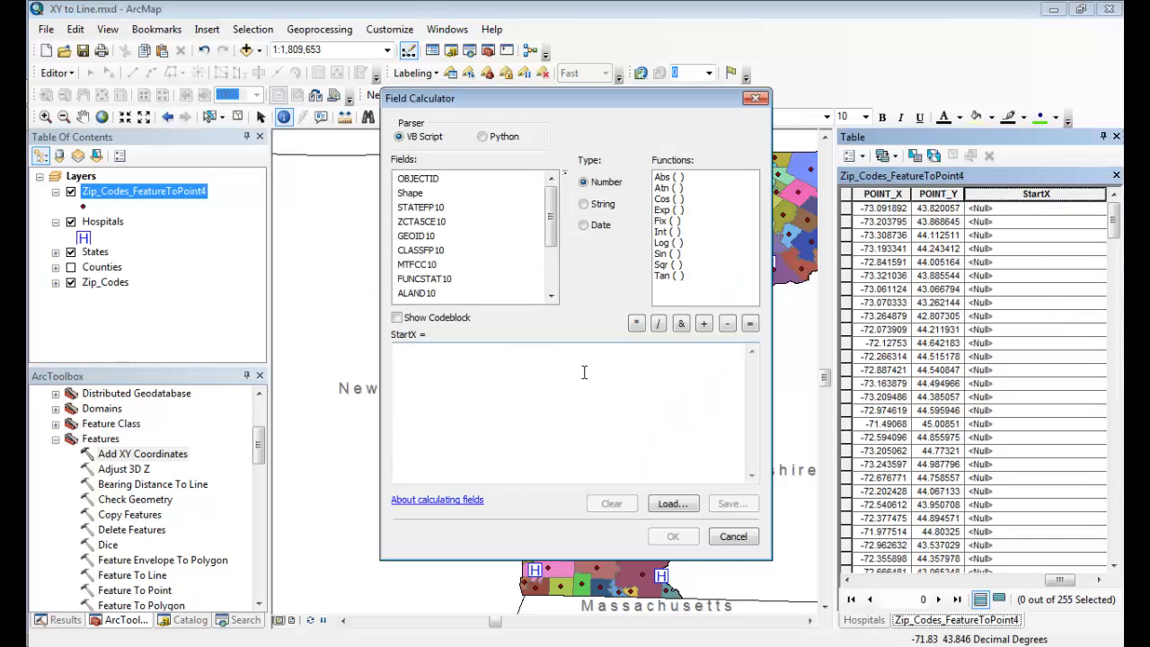
{"action": "left_click", "coordinate": [478, 381]}
{"action": "key", "text": "ctrl+v"}
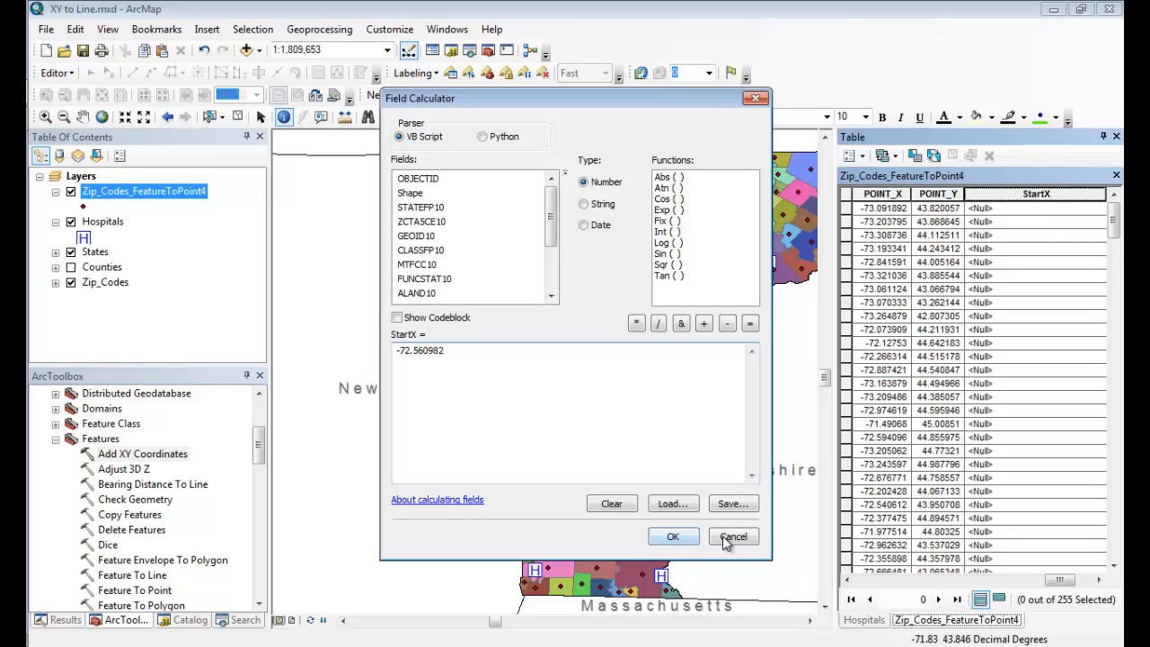
{"action": "left_click", "coordinate": [674, 538]}
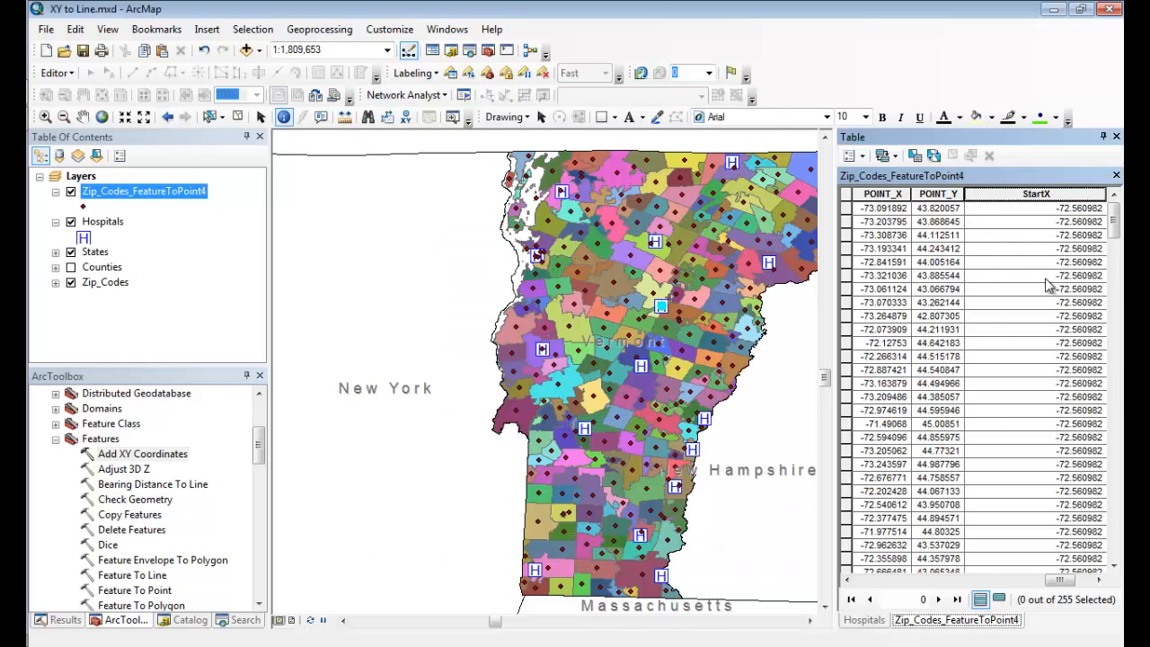
Add a Double field named StartY to the Zip_Codes_FeatureToPoint4 attribute table.
{"action": "left_click", "coordinate": [854, 155]}
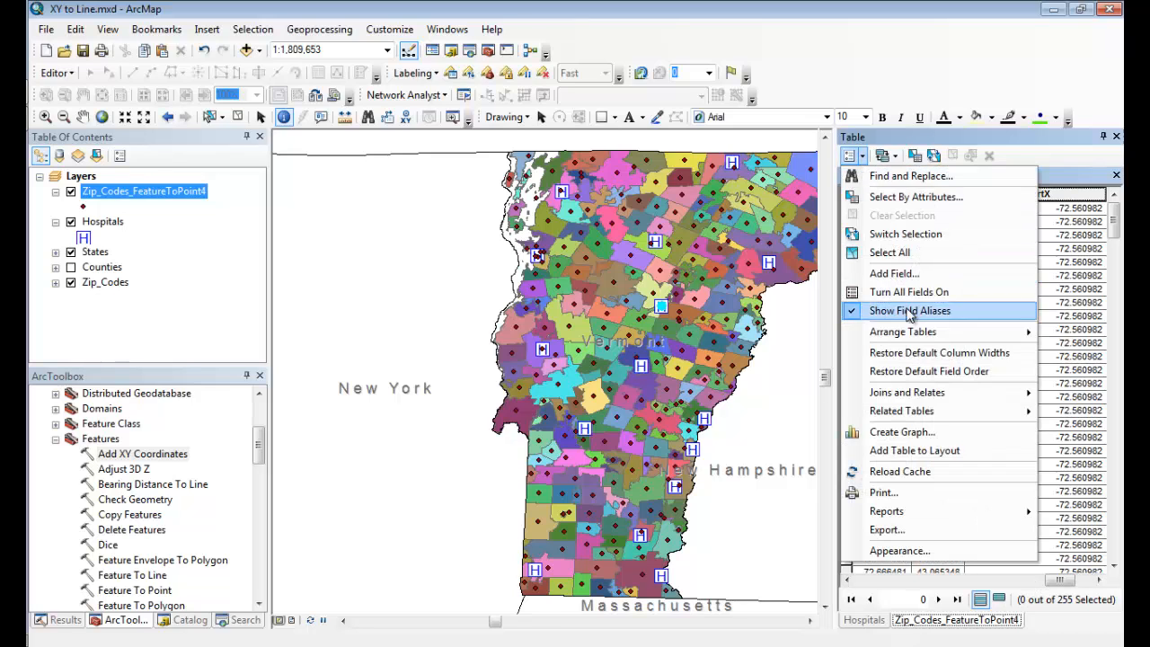
{"action": "left_click", "coordinate": [913, 275]}
{"action": "type", "text": "StartY"}
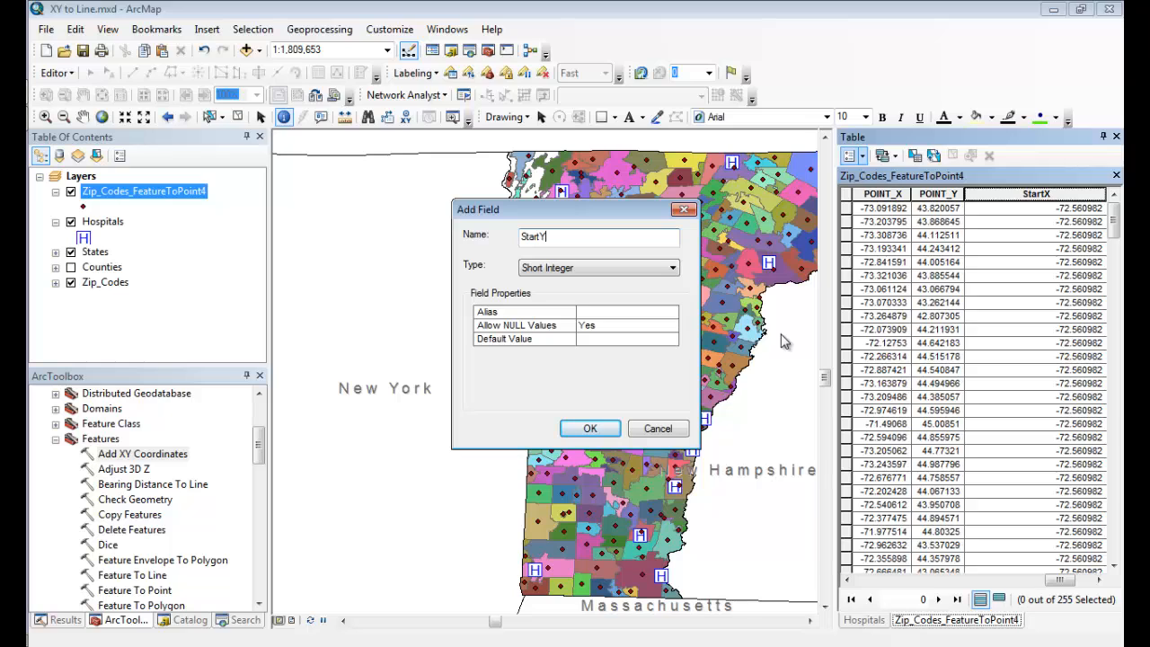
{"action": "key", "text": "Tab"}
{"action": "key", "text": "d"}
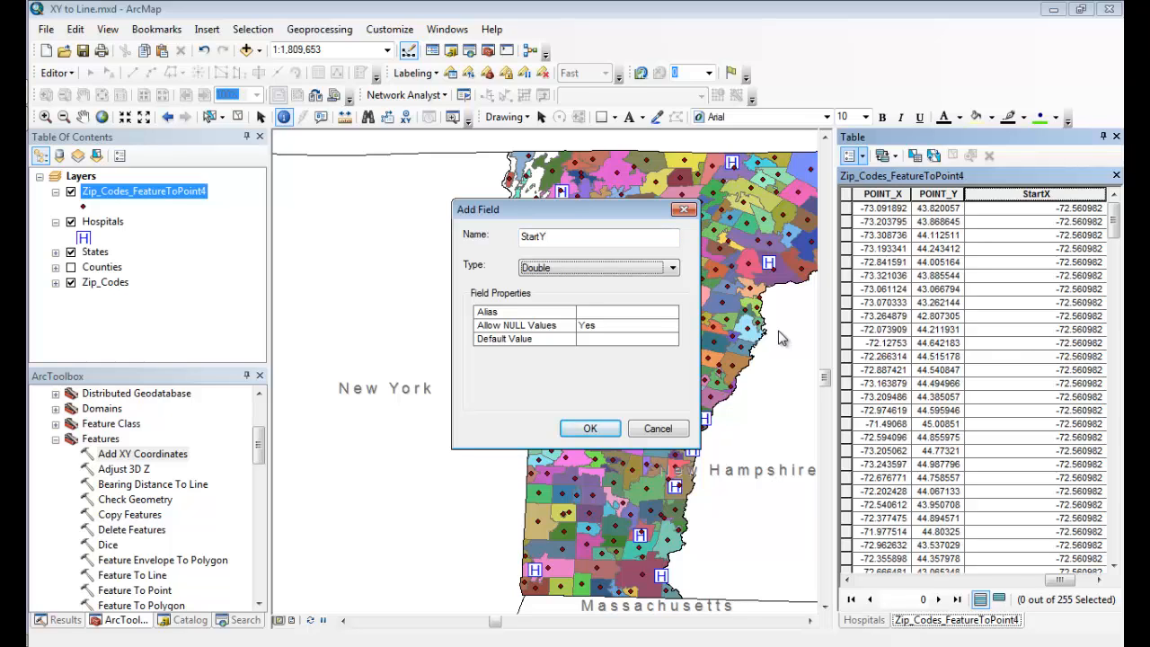
{"action": "left_click", "coordinate": [591, 429]}
{"action": "left_click", "coordinate": [1085, 579]}
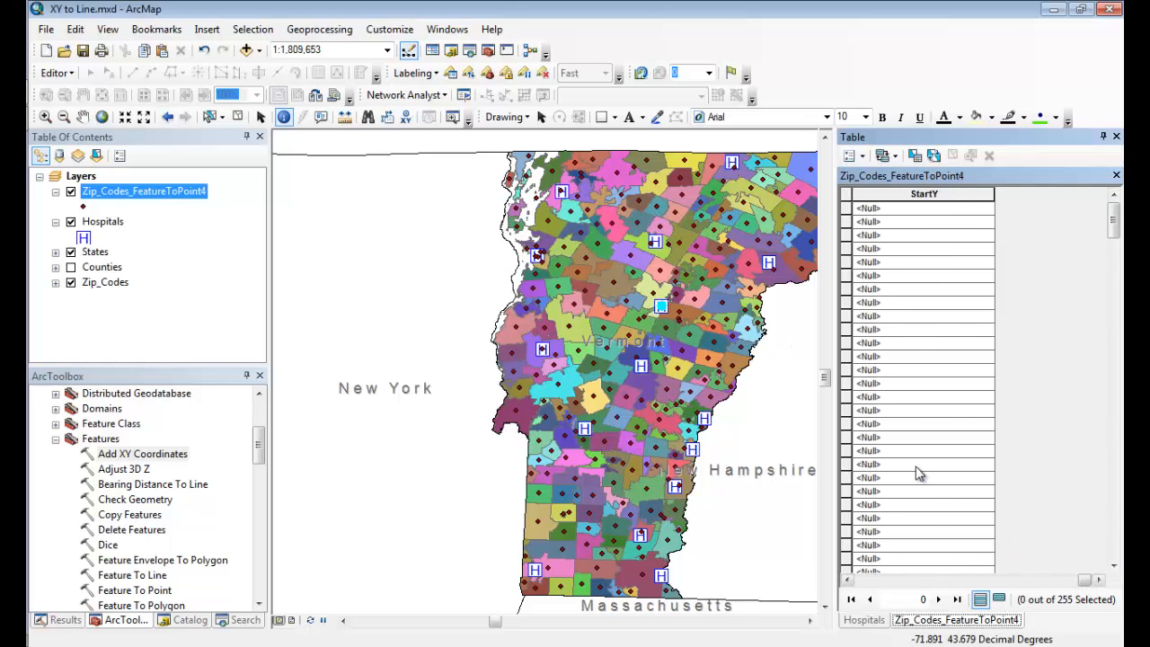
Copy the selected hospital's POINT_Y value and use Field Calculator to set StartY to 44.22023 for all zip code points.
{"action": "left_click", "coordinate": [869, 622]}
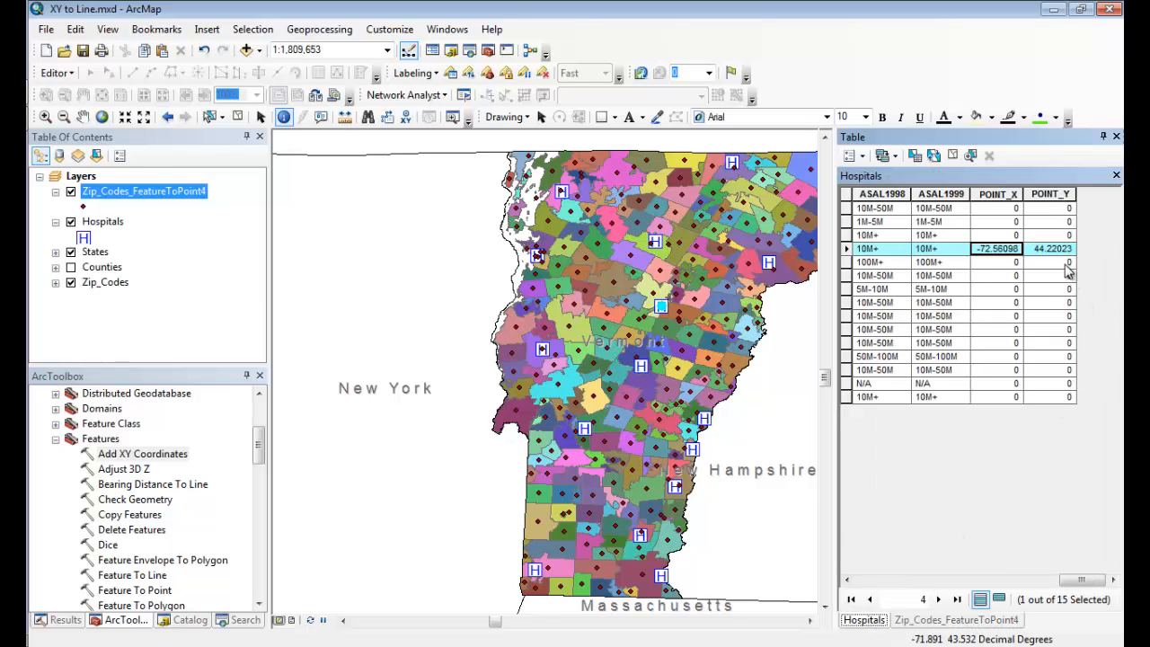
{"action": "right_click", "coordinate": [1063, 258]}
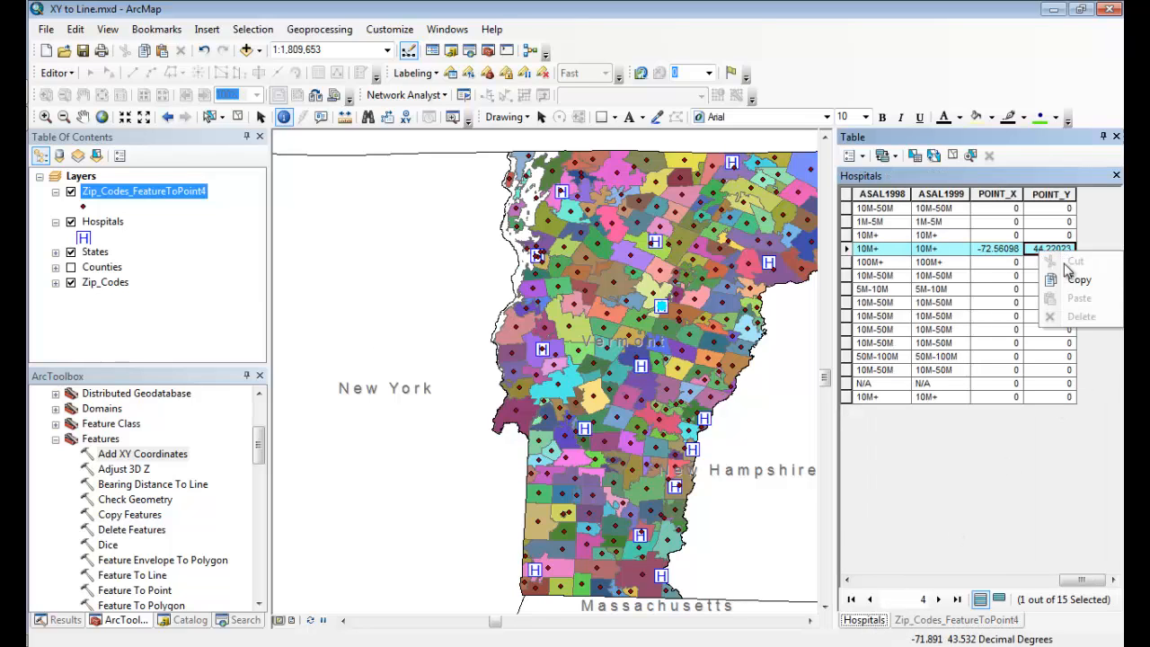
{"action": "left_click", "coordinate": [940, 622]}
{"action": "right_click", "coordinate": [925, 193]}
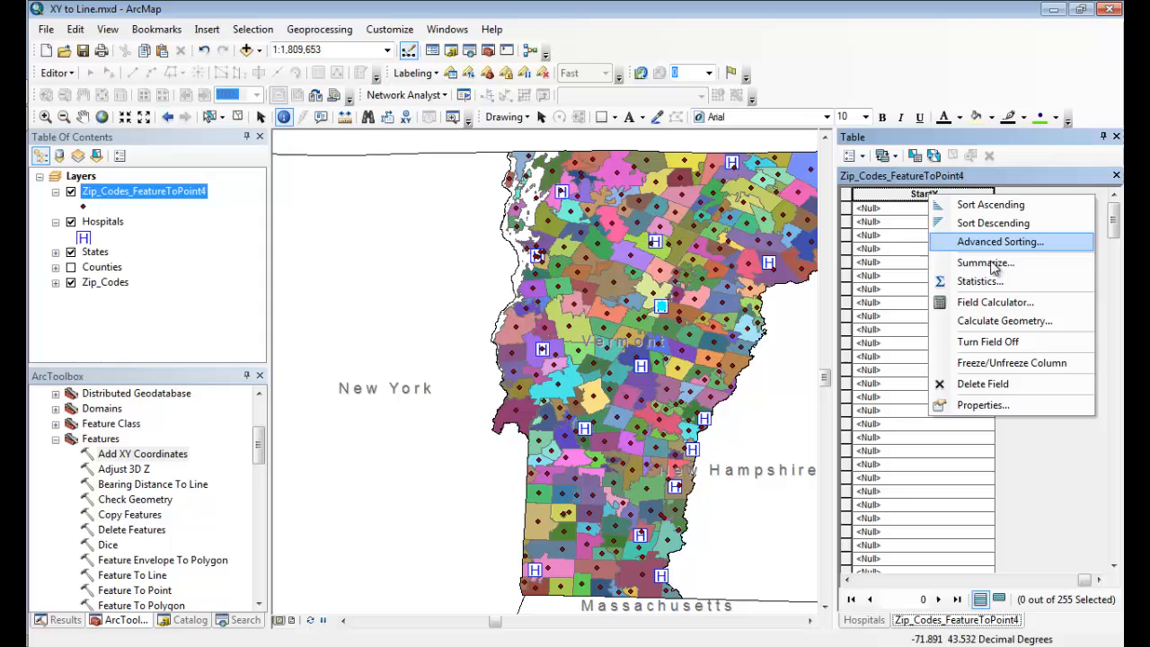
{"action": "left_click", "coordinate": [1005, 306]}
{"action": "left_click", "coordinate": [537, 360]}
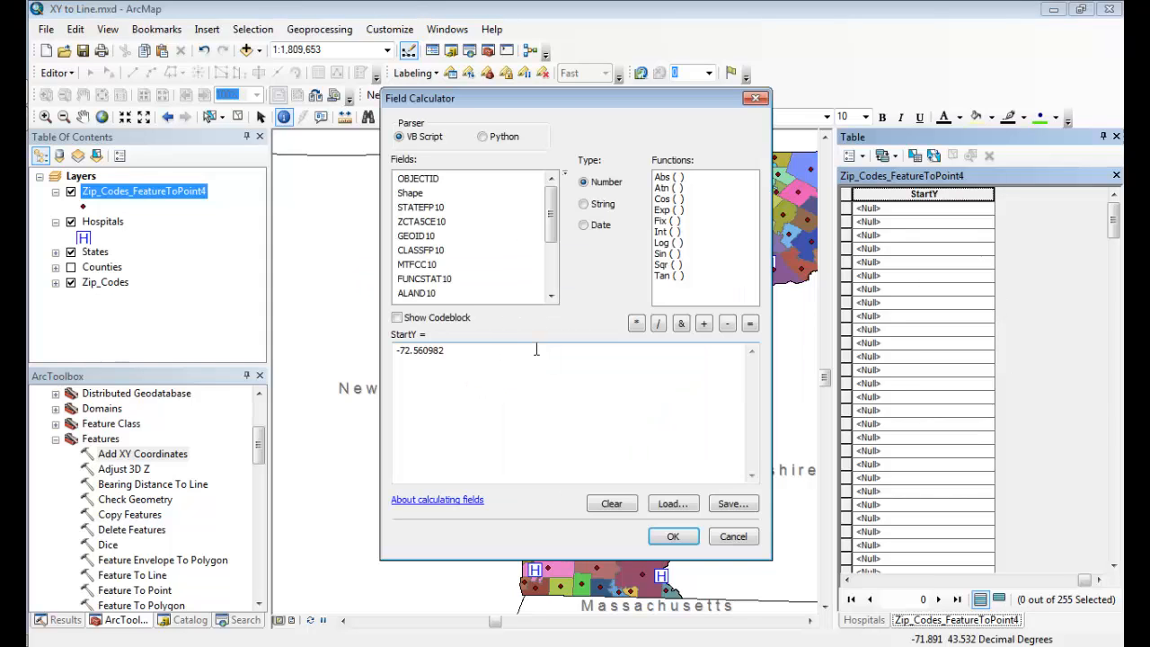
{"action": "double_click", "coordinate": [410, 352]}
{"action": "key", "text": "ctrl+v"}
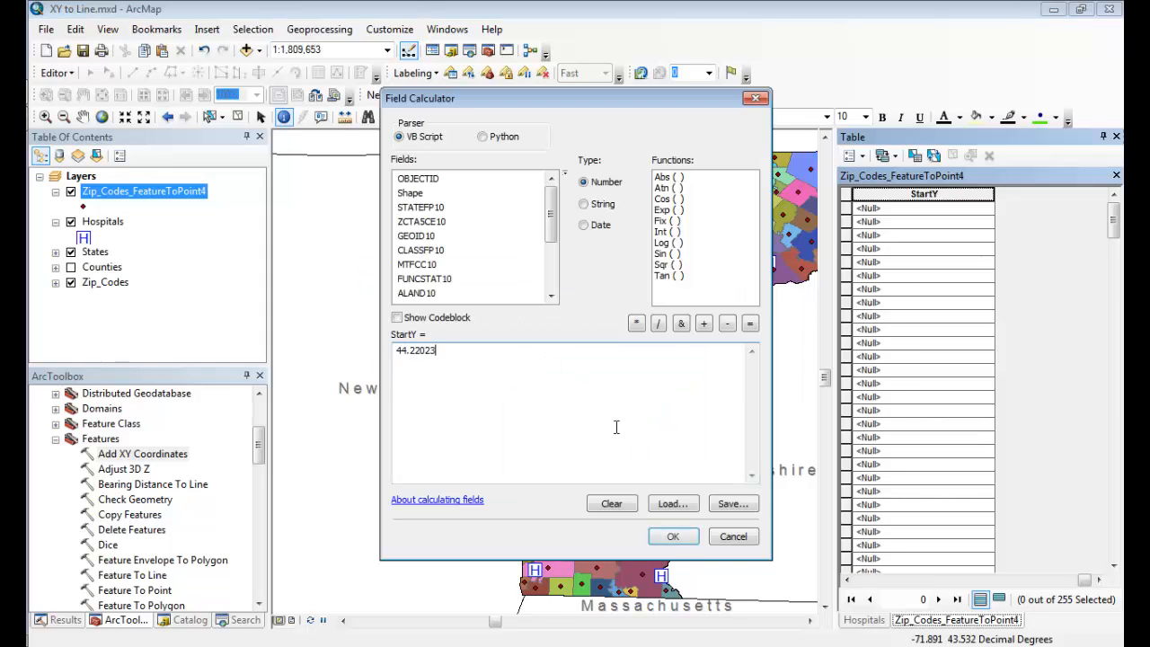
{"action": "left_click", "coordinate": [673, 537]}
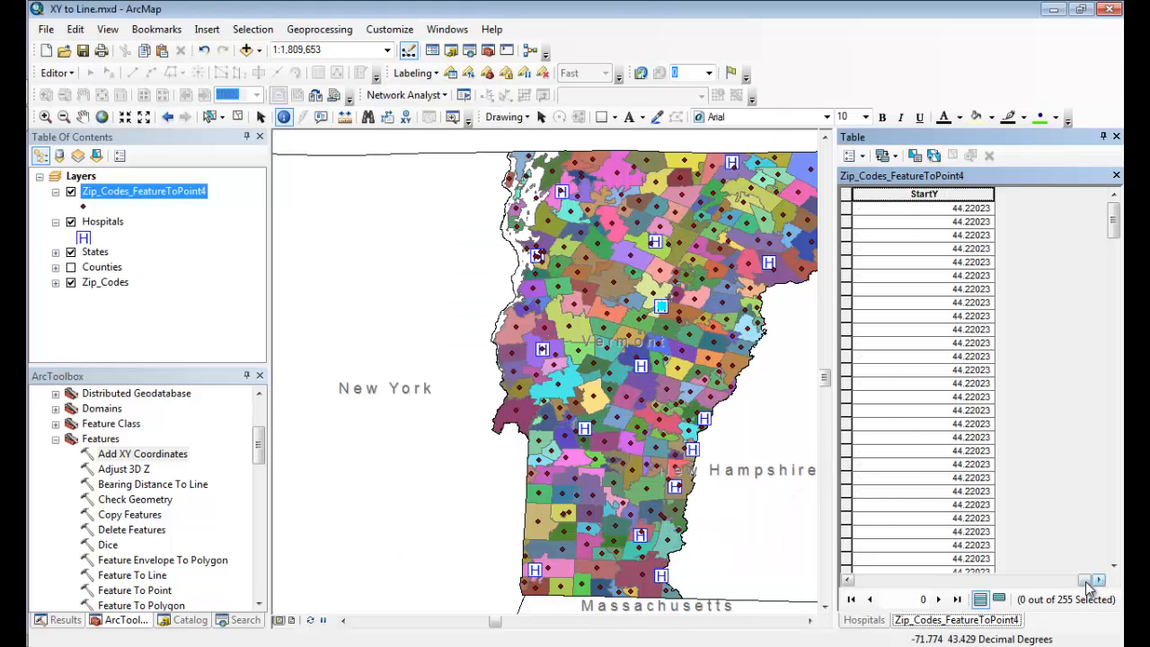
{"action": "left_click_drag", "start_coordinate": [1090, 580], "coordinate": [1075, 584]}
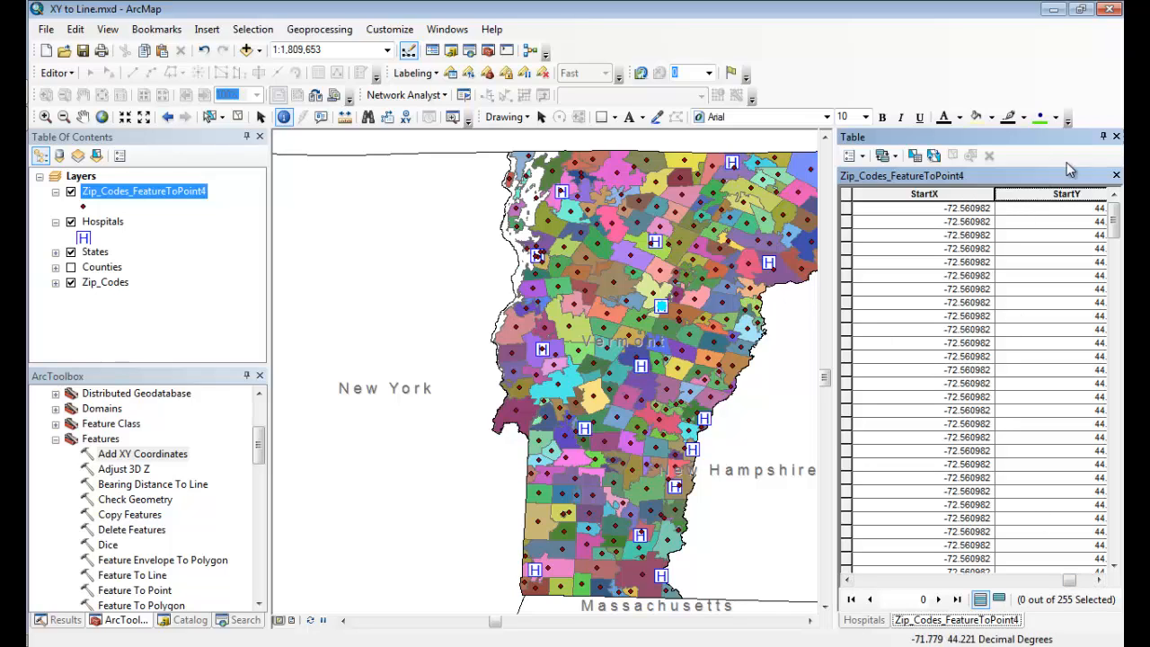
Close the attribute table, then open the XY To Line tool with Zip_Codes_FeatureToPoint4 as its input table.
{"action": "left_click", "coordinate": [1116, 137]}
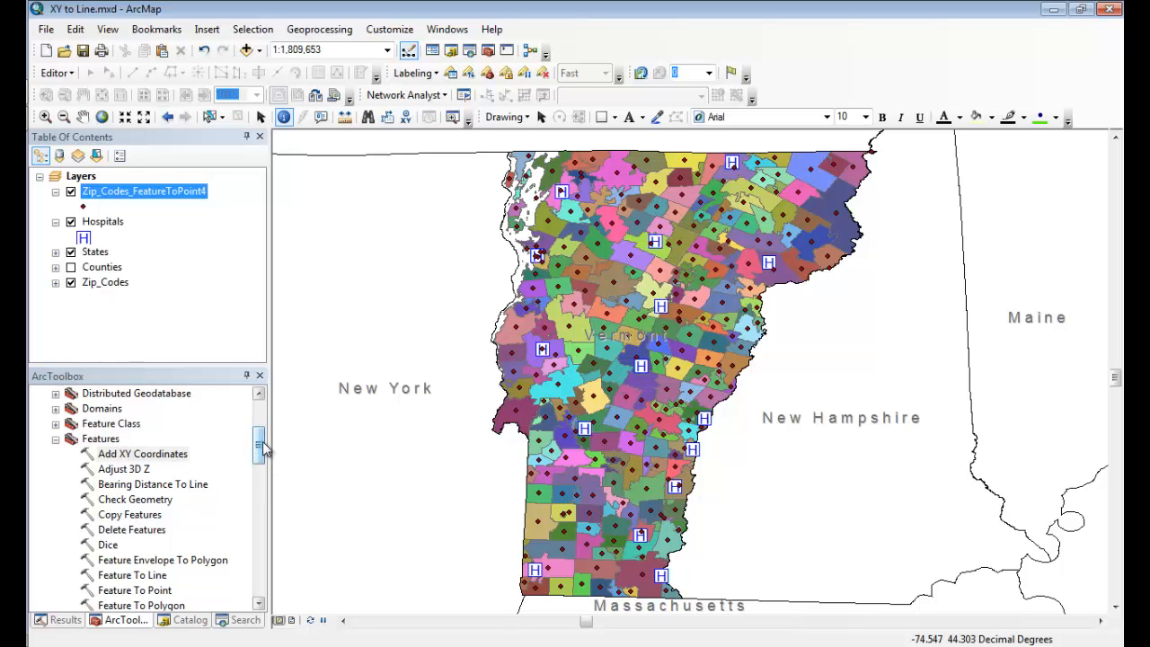
{"action": "left_click_drag", "start_coordinate": [259, 448], "coordinate": [258, 490]}
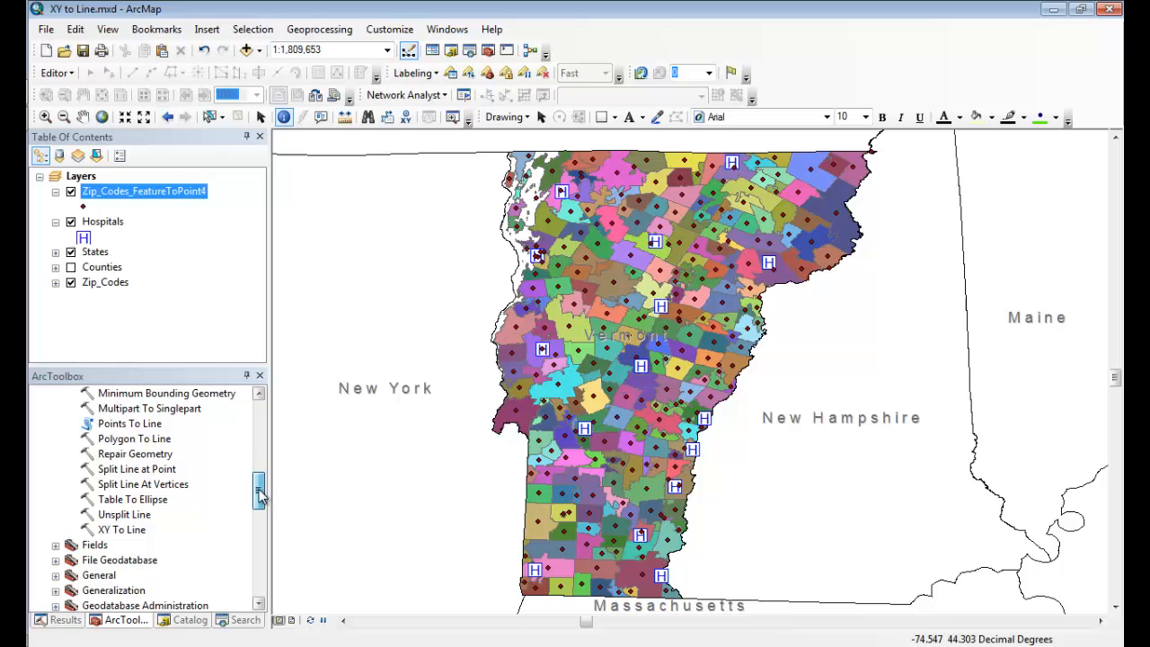
{"action": "double_click", "coordinate": [124, 531]}
{"action": "left_click_drag", "start_coordinate": [488, 49], "coordinate": [638, 52]}
{"action": "left_click", "coordinate": [590, 86]}
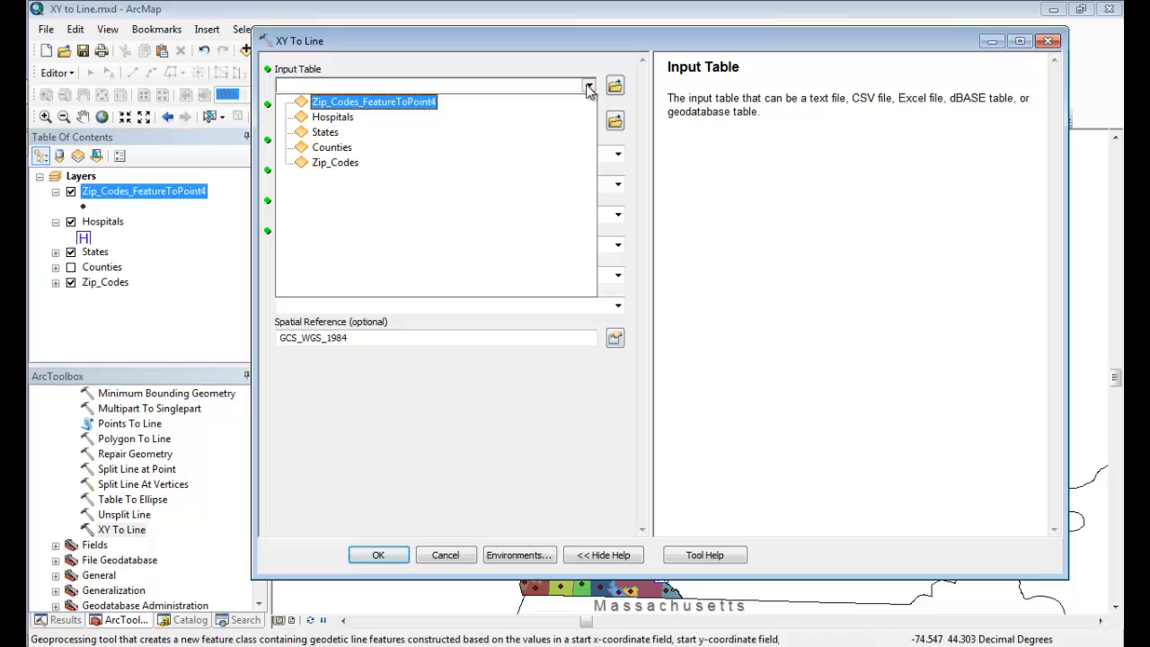
{"action": "left_click", "coordinate": [410, 104]}
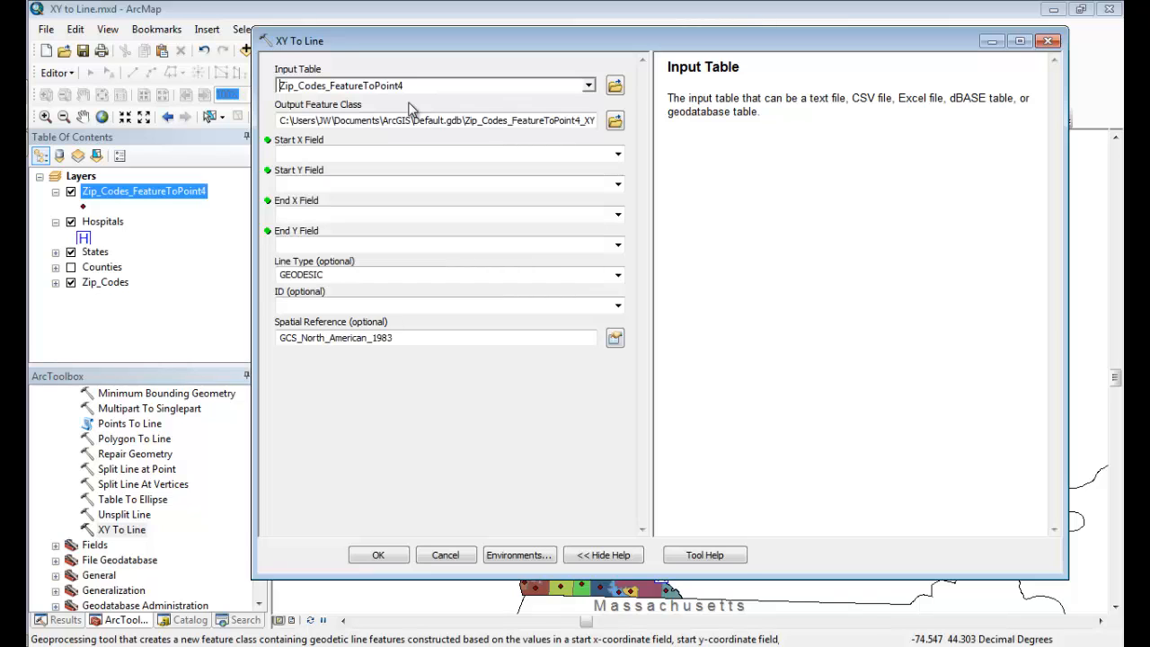
{"action": "left_click_drag", "start_coordinate": [476, 123], "coordinate": [616, 133]}
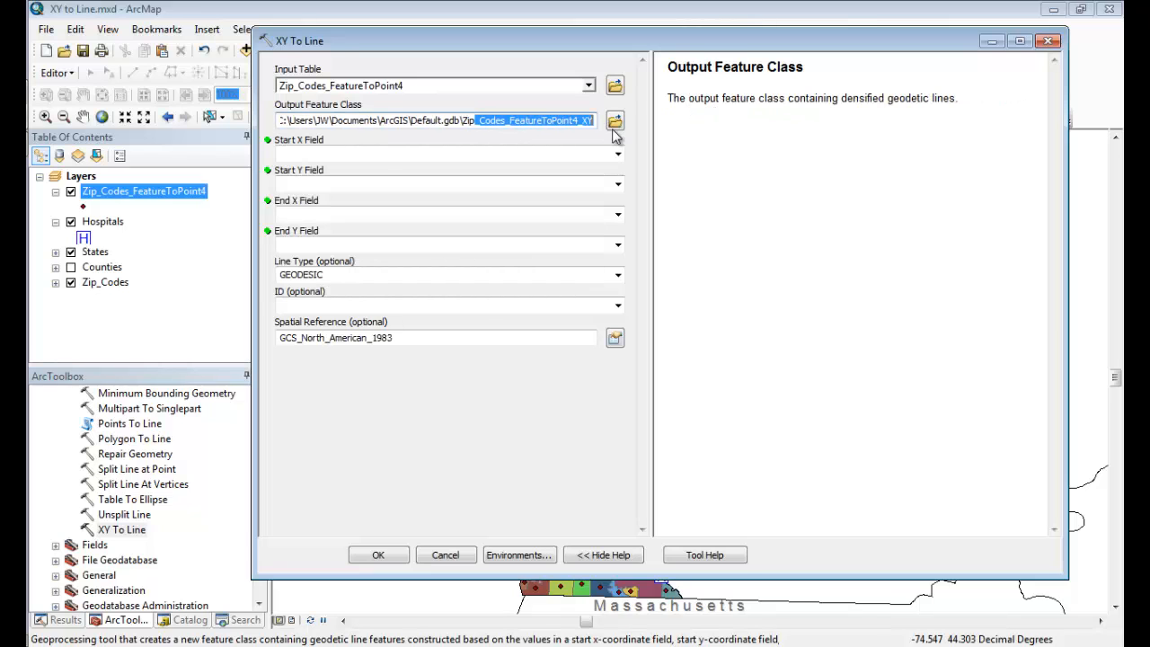
{"action": "left_click", "coordinate": [570, 125]}
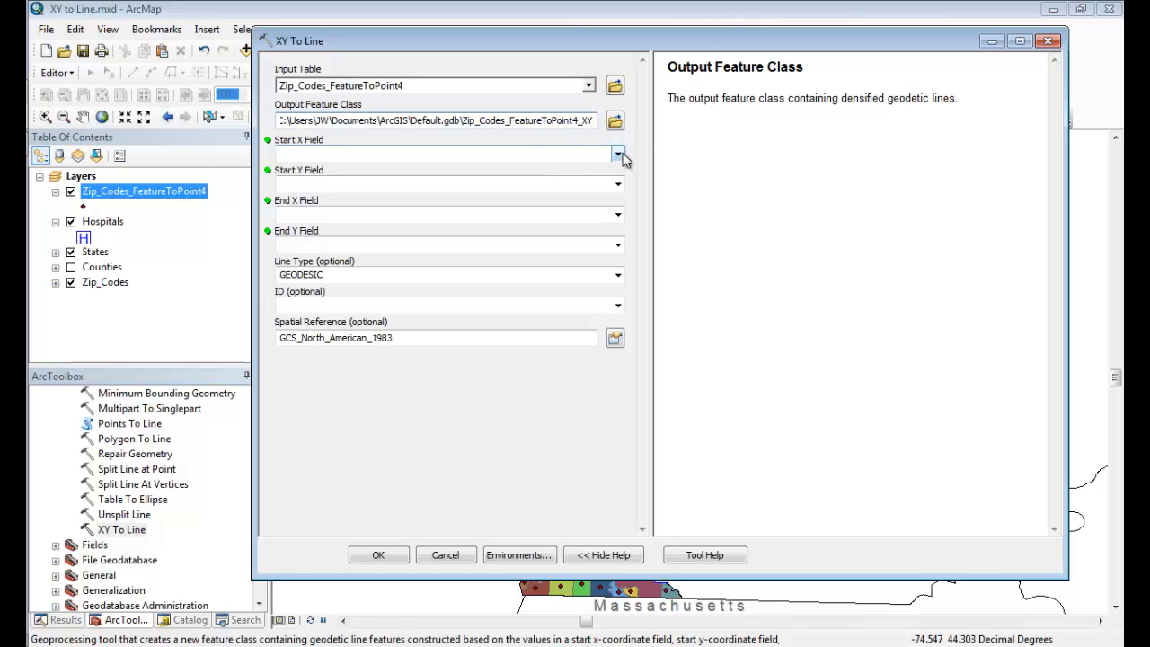
Set the XY To Line start fields to StartX and StartY and the end fields to POINT_X and POINT_Y.
{"action": "left_click", "coordinate": [618, 155]}
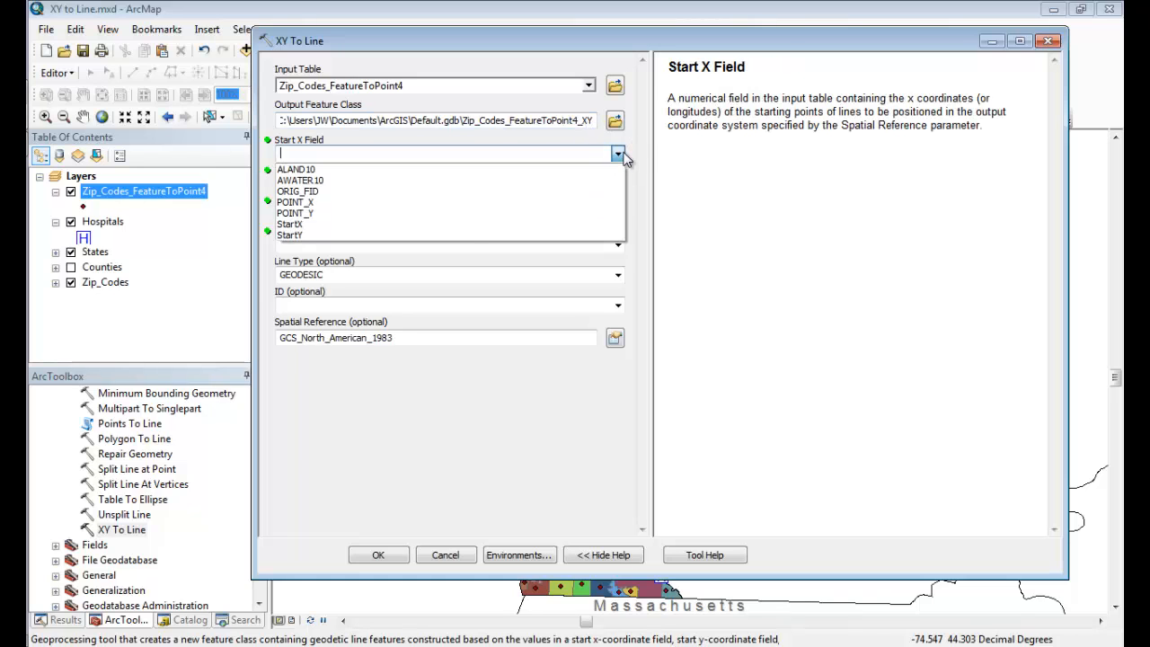
{"action": "left_click", "coordinate": [298, 226]}
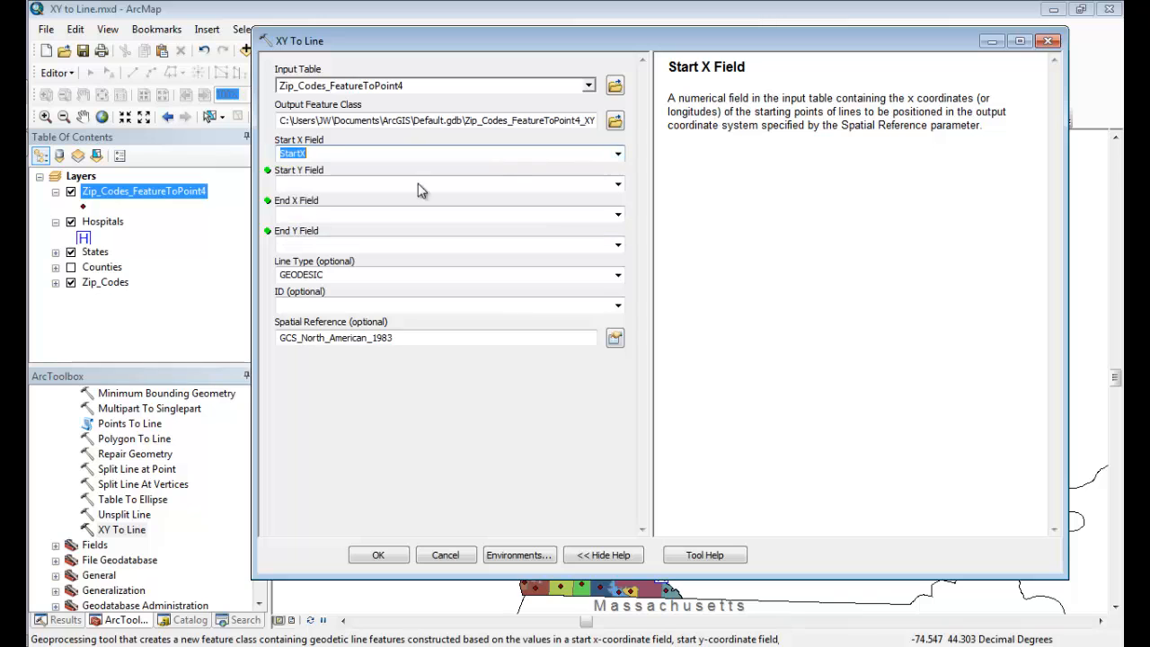
{"action": "left_click", "coordinate": [619, 184]}
{"action": "left_click", "coordinate": [342, 267]}
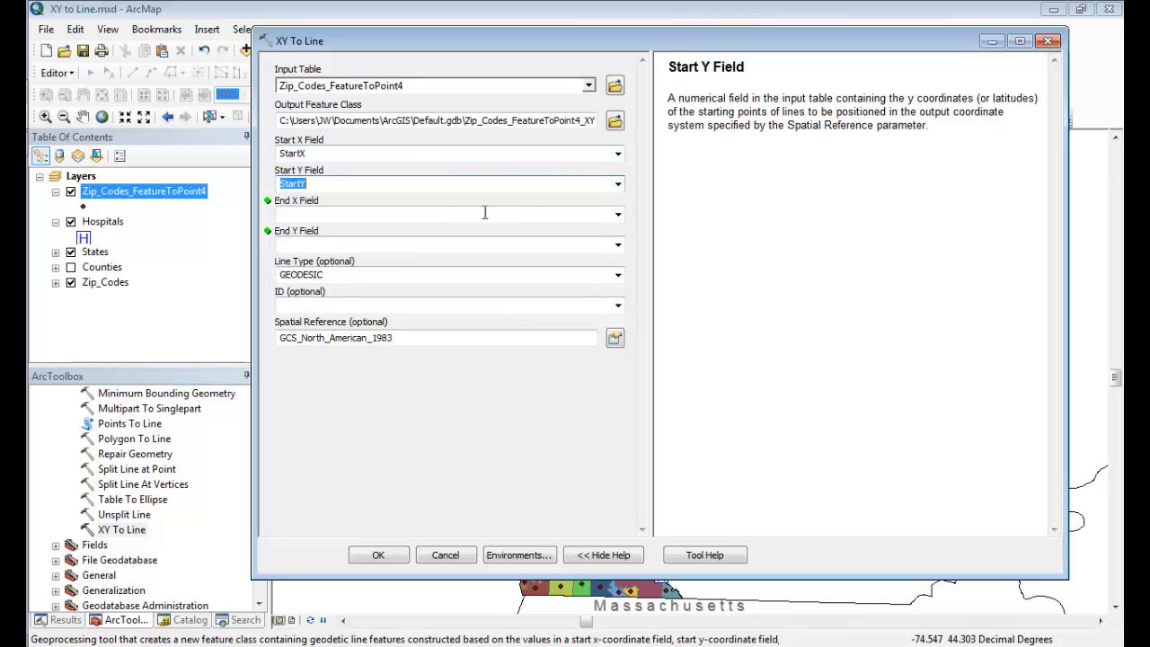
{"action": "left_click", "coordinate": [618, 215]}
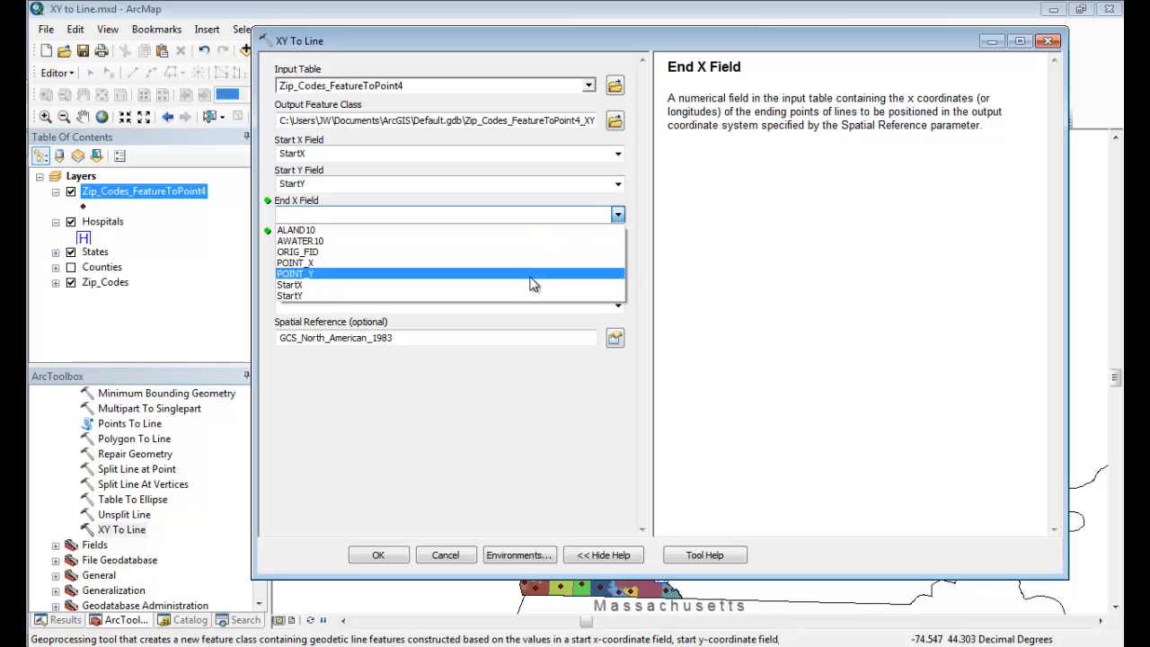
{"action": "left_click", "coordinate": [532, 270]}
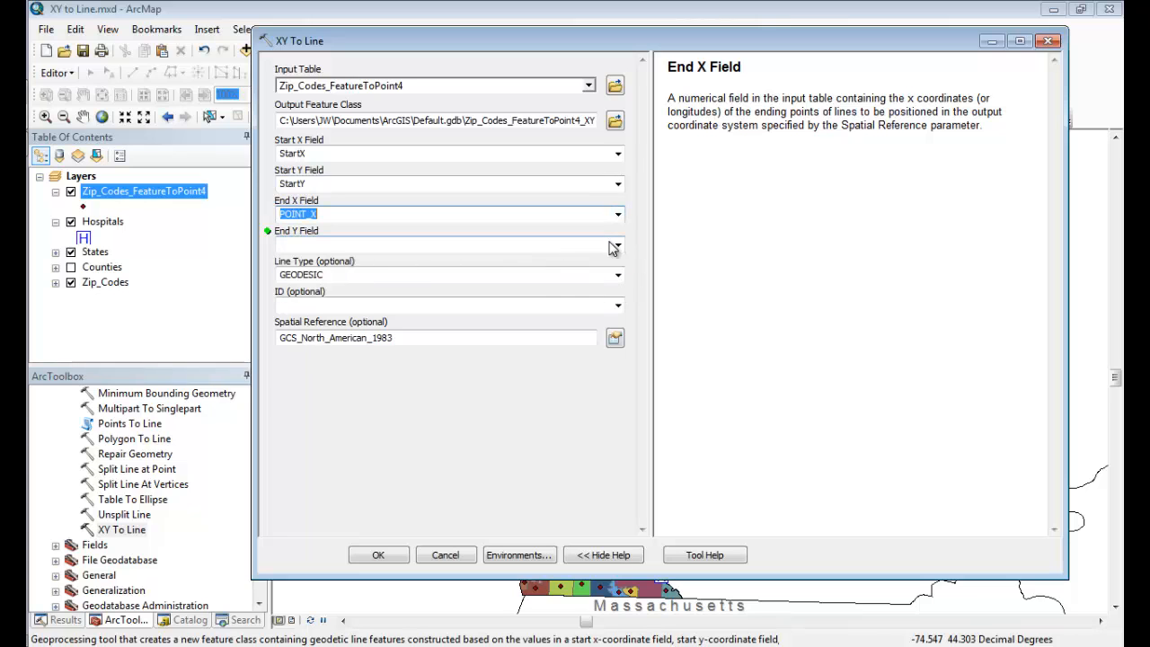
{"action": "left_click", "coordinate": [617, 246]}
{"action": "left_click", "coordinate": [455, 304]}
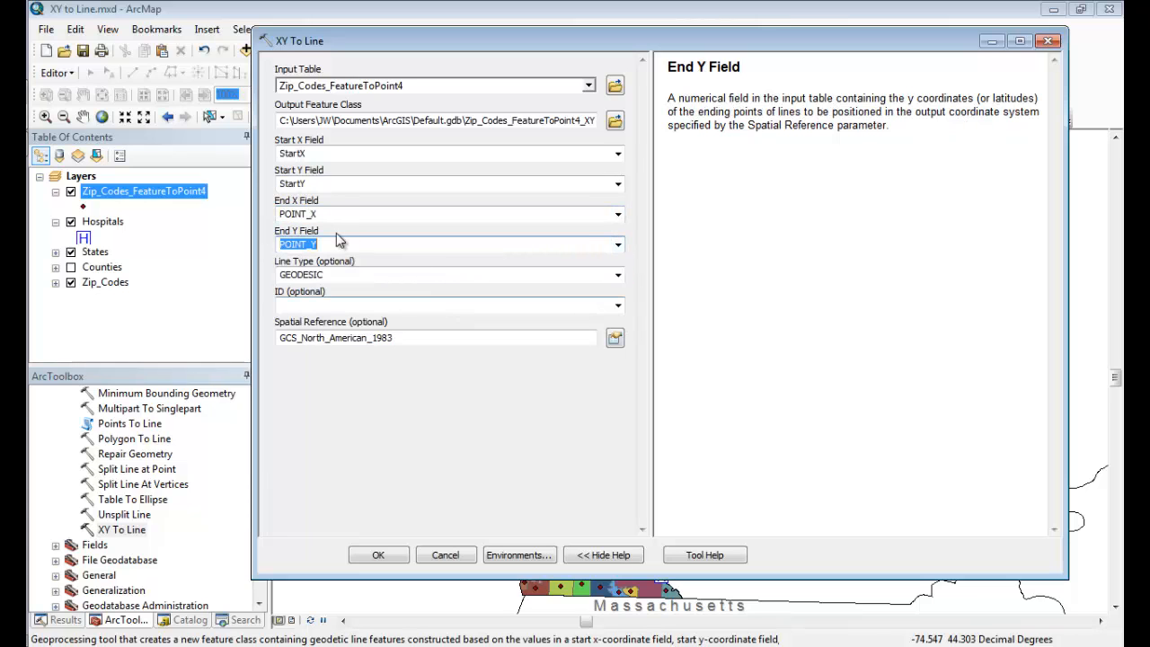
Choose the GEODESIC line type and ZCTA5CE10 as the ID field, and run the XY To Line tool.
{"action": "left_click", "coordinate": [618, 276]}
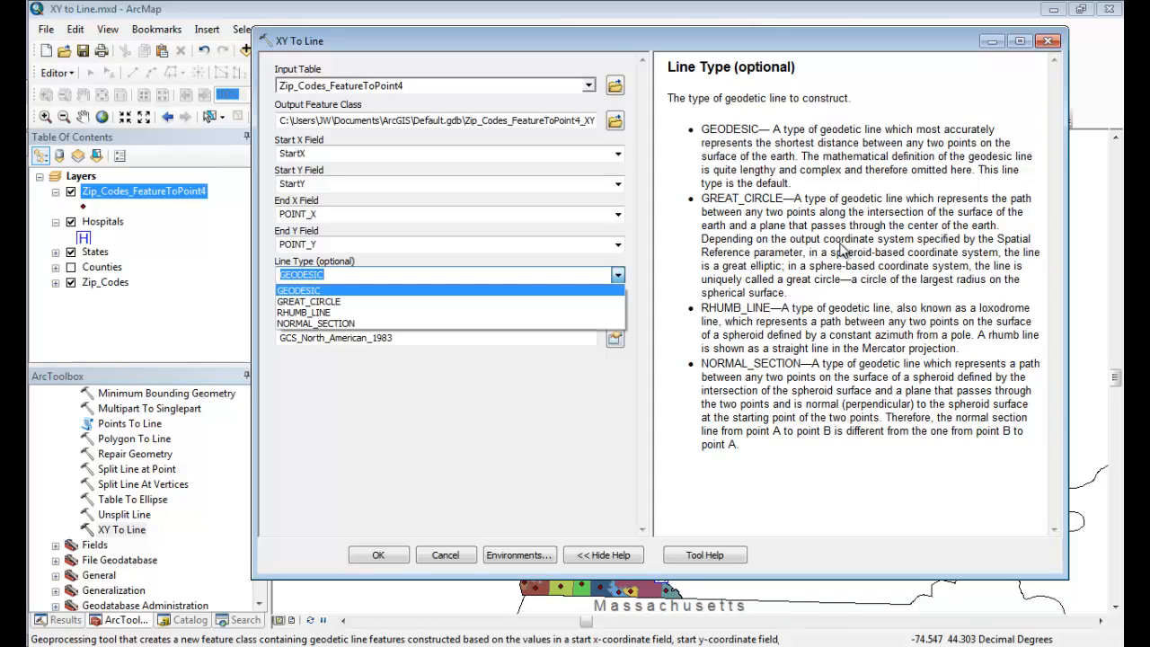
{"action": "left_click", "coordinate": [305, 294]}
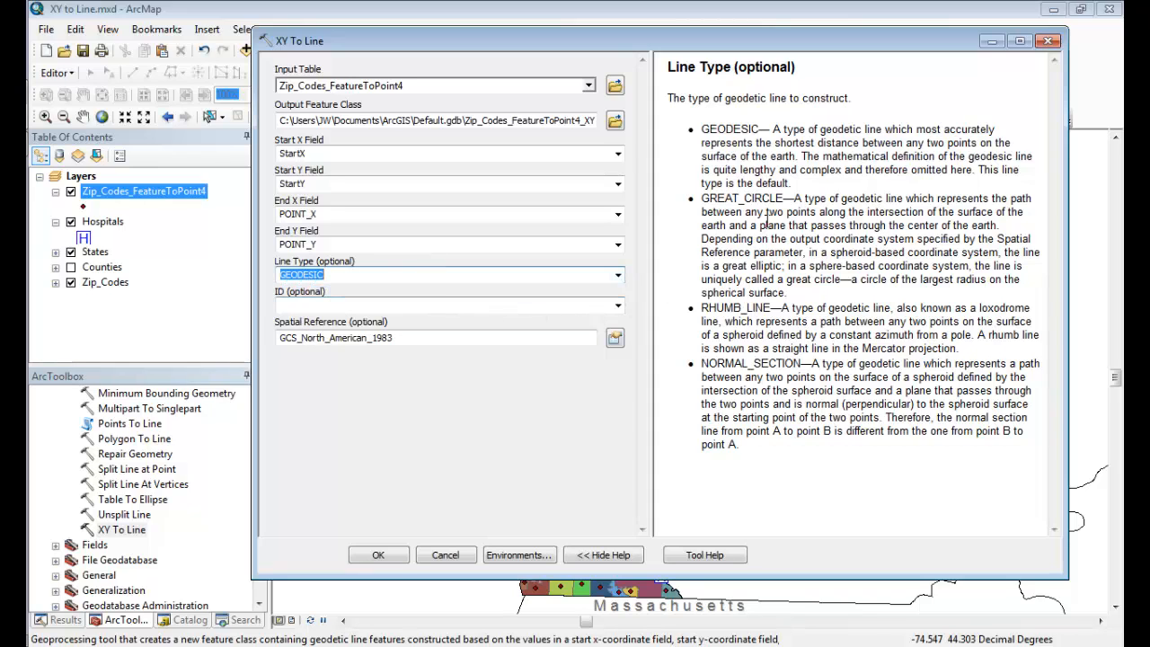
{"action": "left_click_drag", "start_coordinate": [763, 130], "coordinate": [734, 135]}
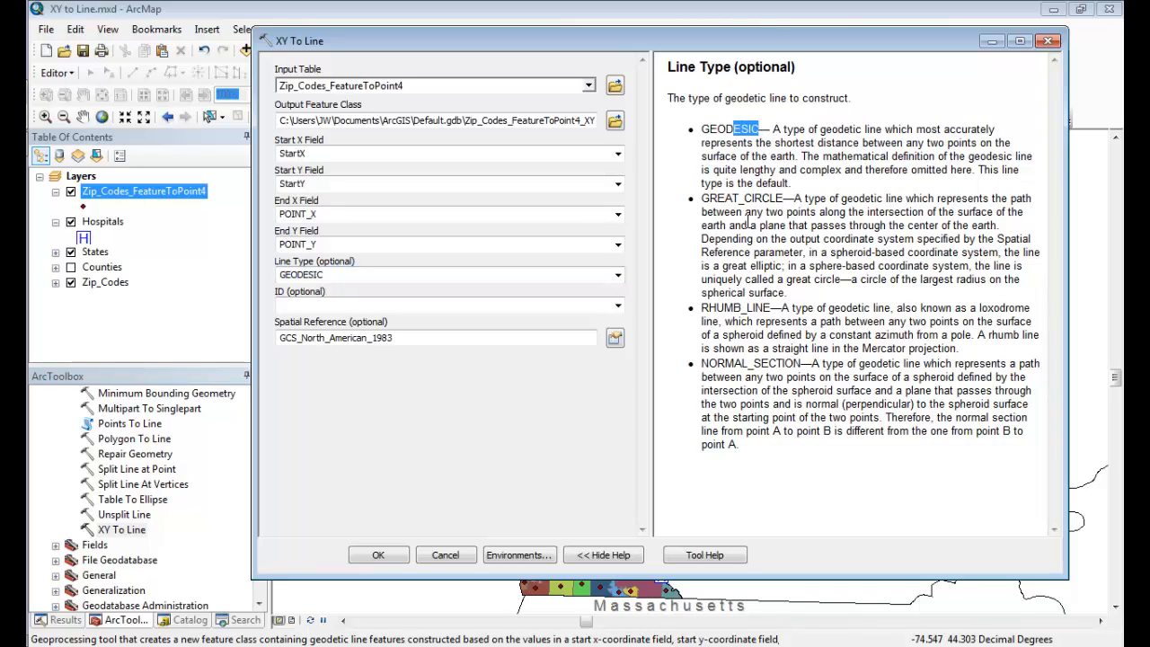
{"action": "left_click", "coordinate": [706, 190]}
{"action": "left_click", "coordinate": [618, 306]}
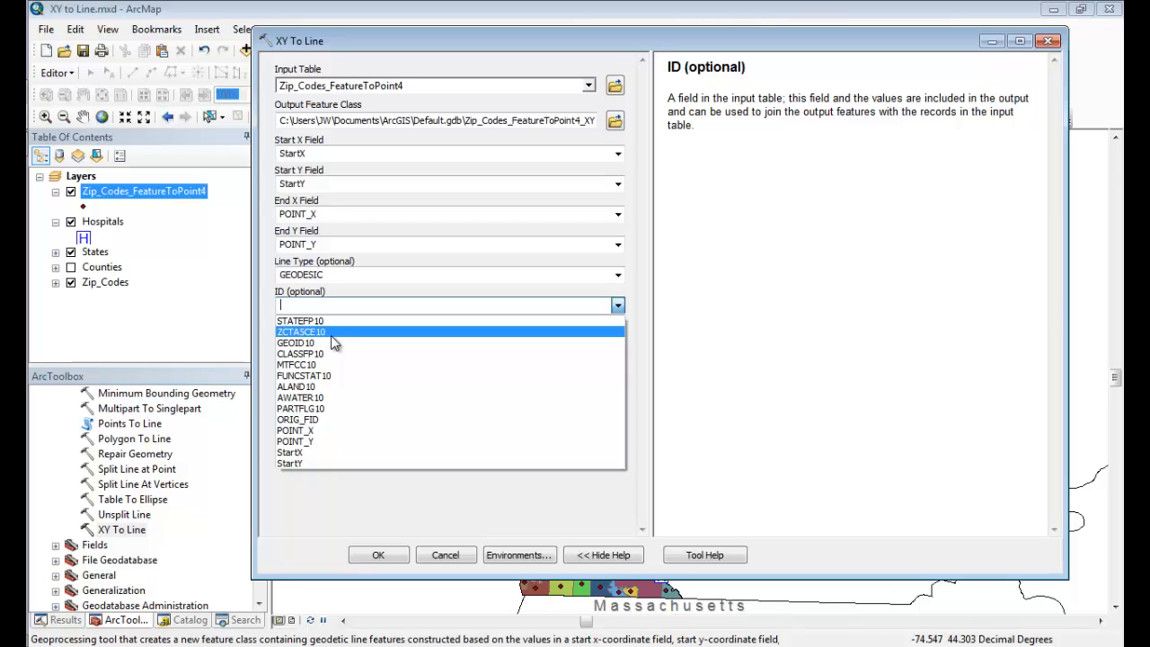
{"action": "left_click", "coordinate": [315, 334]}
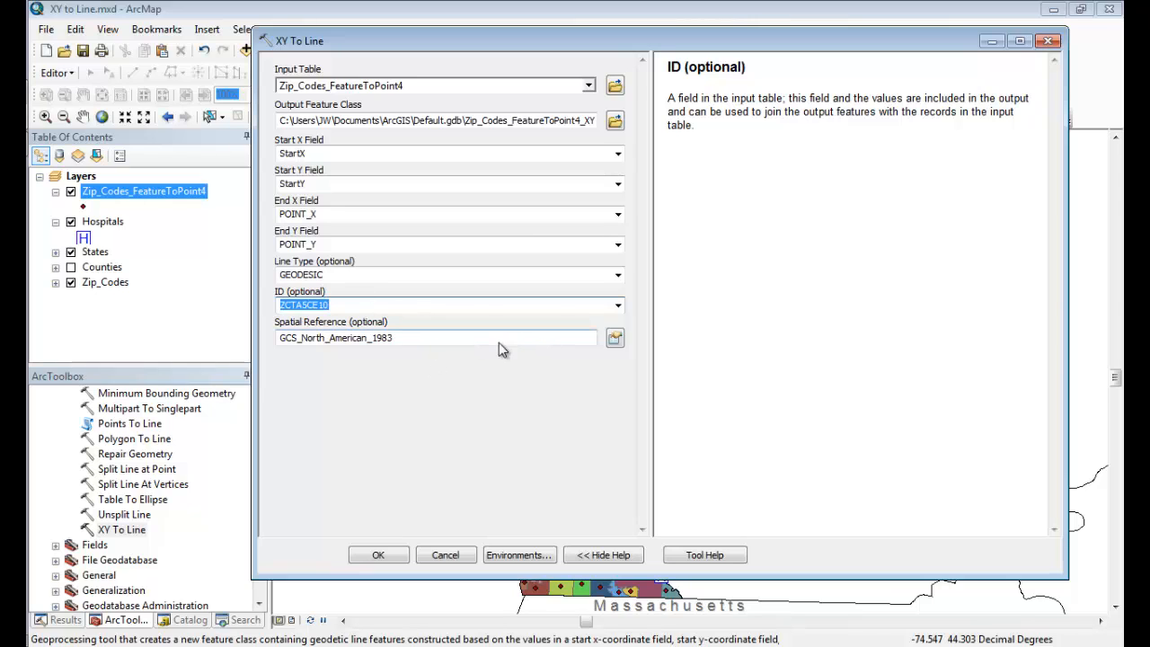
{"action": "left_click", "coordinate": [384, 550]}
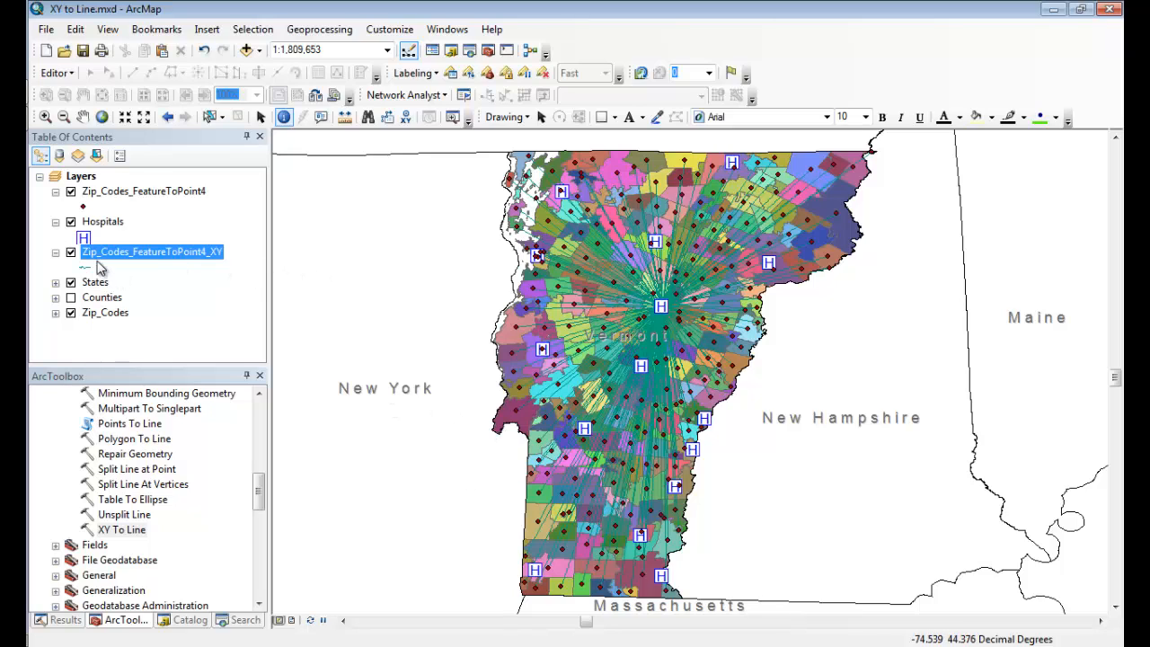
Hide the Zip_Codes layer and symbolize the Zip_Codes_FeatureToPoint4_XY lines by unique ZCTA5CE10 values, adding all values.
{"action": "left_click", "coordinate": [71, 313]}
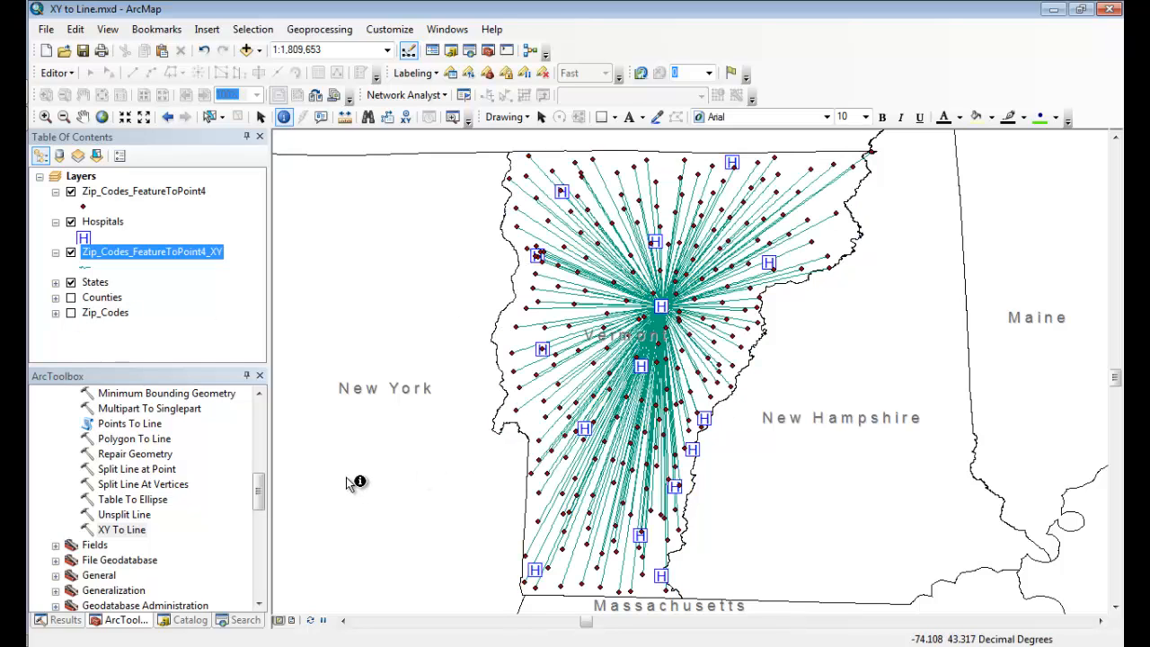
{"action": "double_click", "coordinate": [127, 250]}
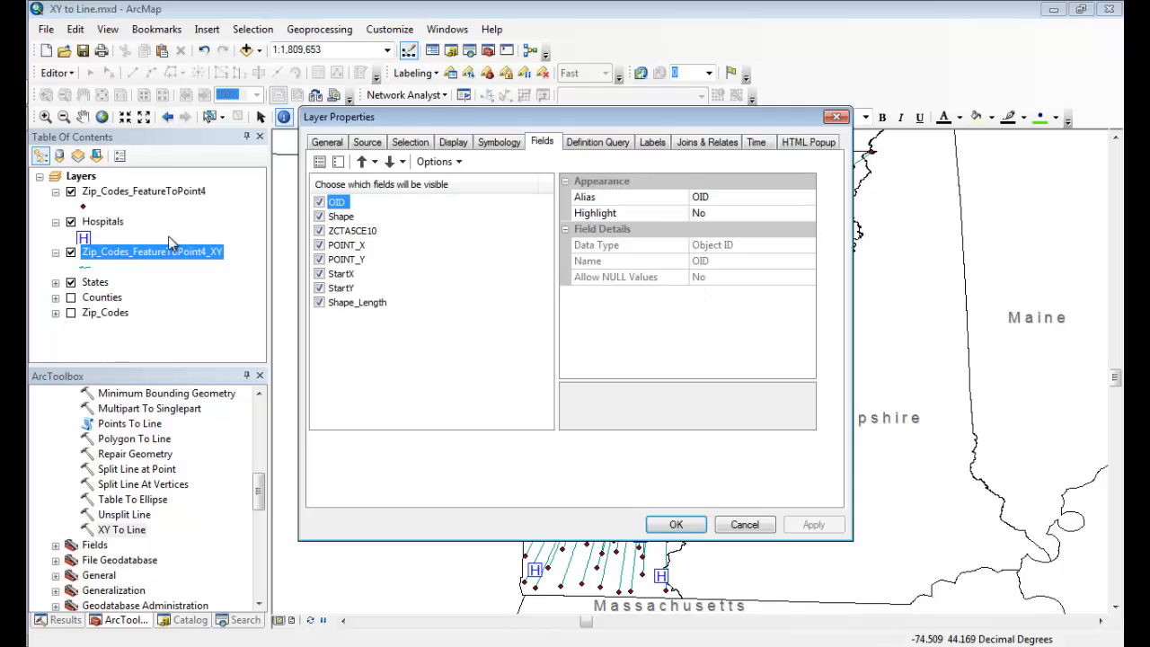
{"action": "left_click", "coordinate": [497, 146]}
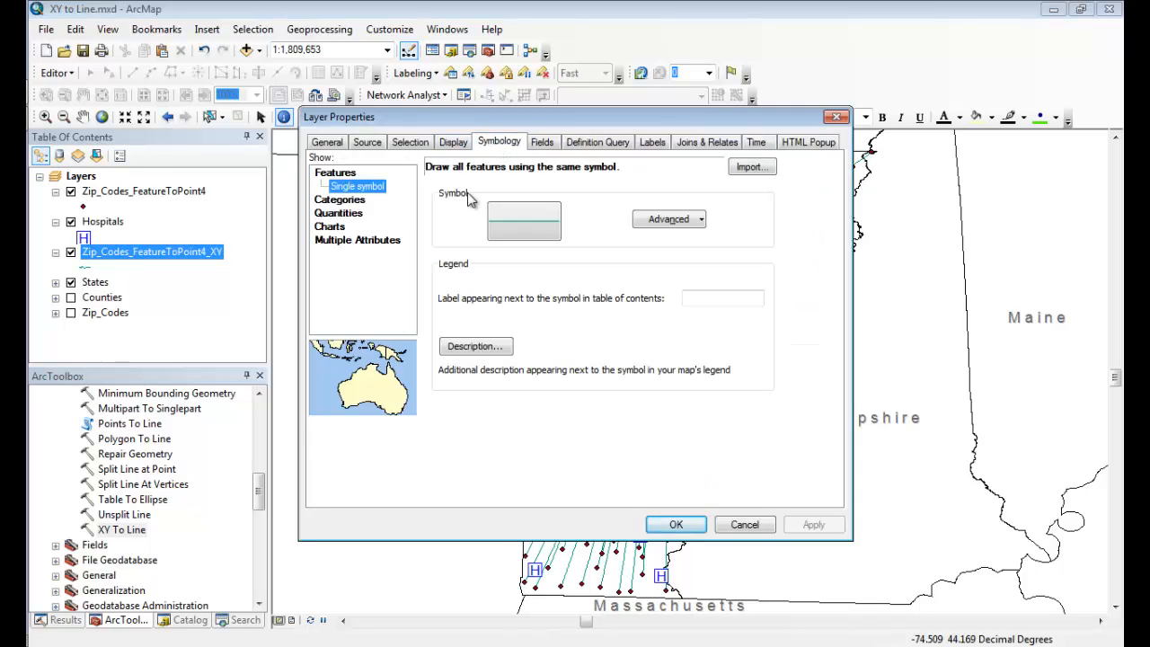
{"action": "left_click", "coordinate": [340, 200]}
{"action": "left_click", "coordinate": [585, 201]}
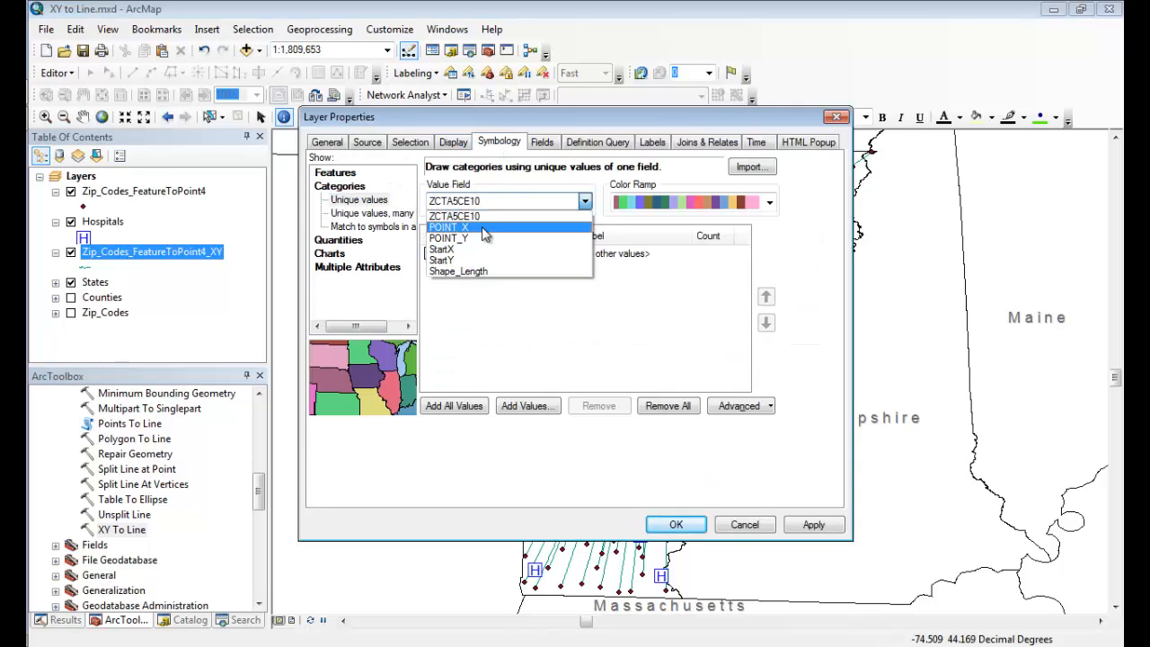
{"action": "left_click", "coordinate": [493, 215]}
{"action": "left_click", "coordinate": [454, 406]}
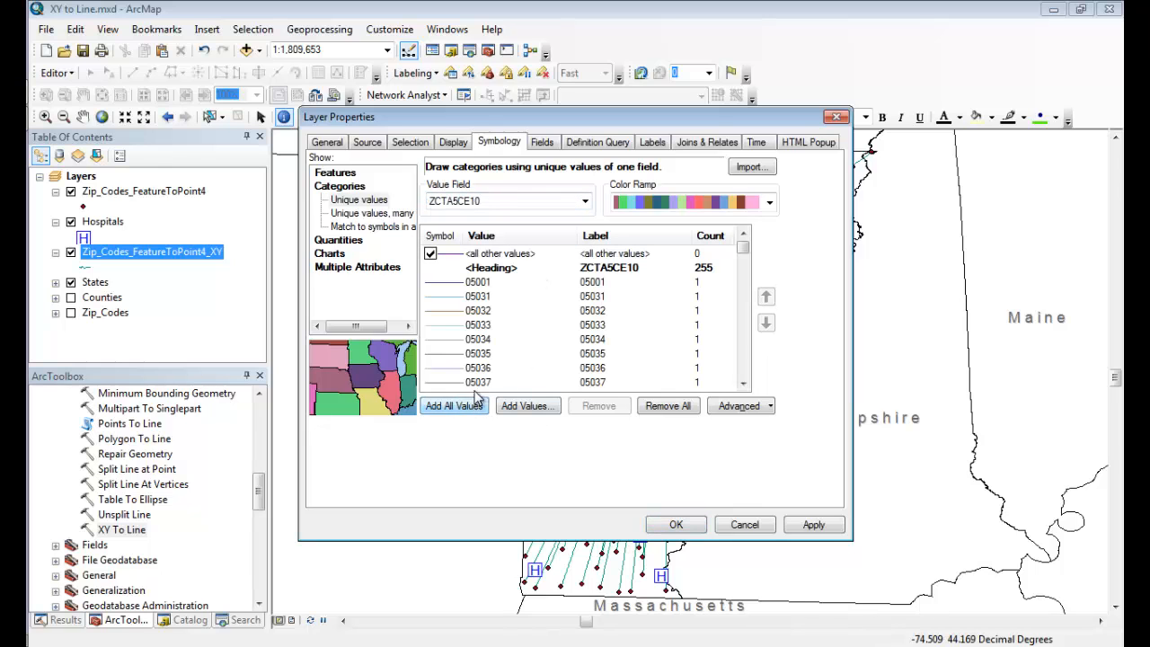
{"action": "left_click", "coordinate": [690, 529]}
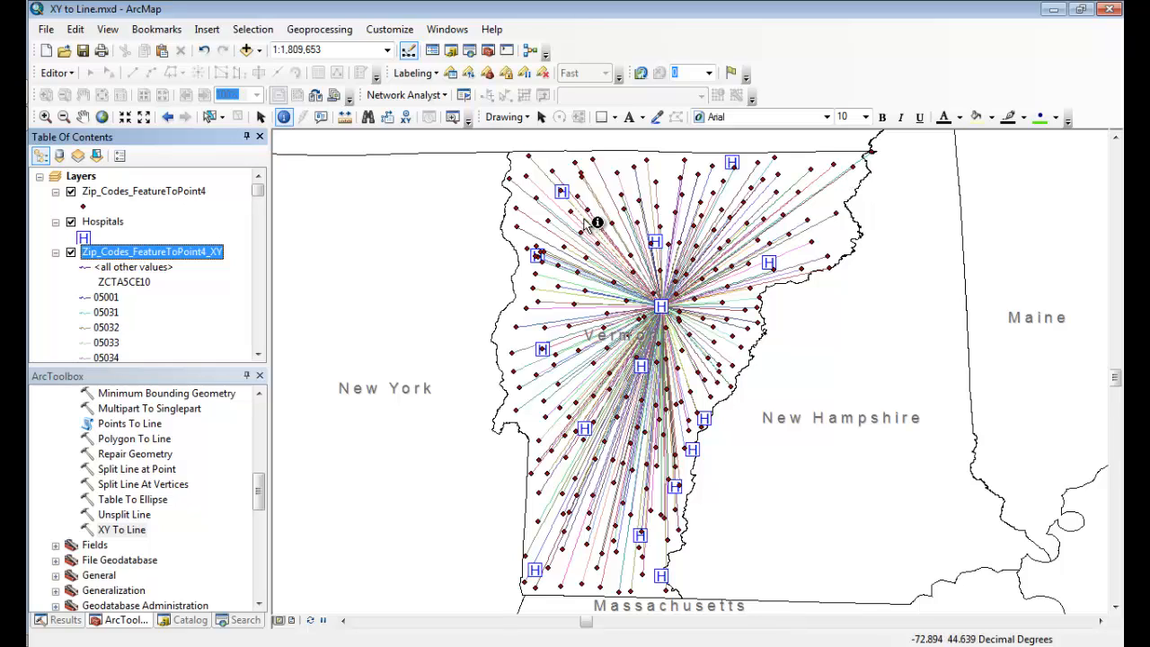
Identify the lines running north from the central hospital and inspect the Shape_Length of each identified feature.
{"action": "left_click", "coordinate": [652, 183]}
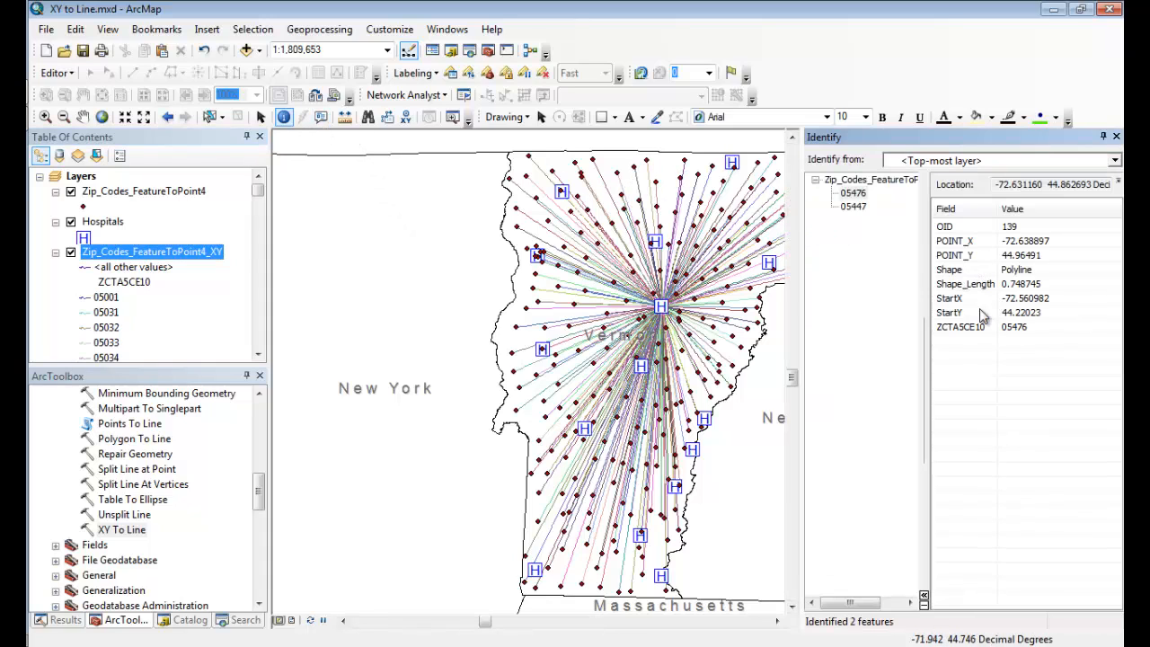
{"action": "left_click", "coordinate": [1034, 284]}
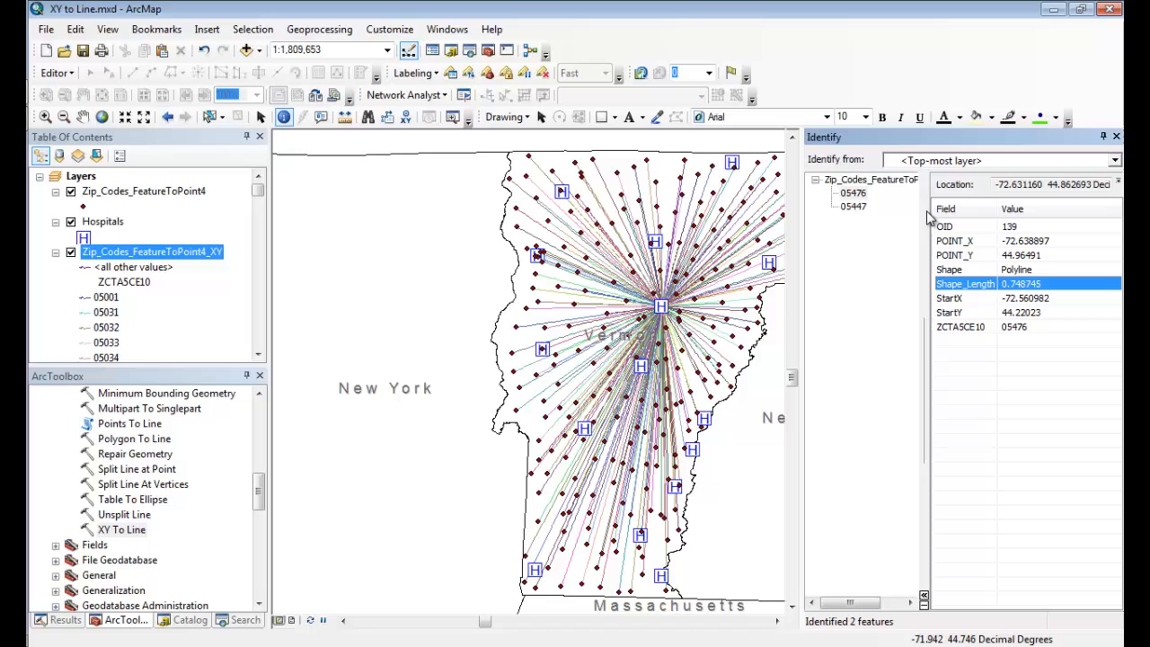
{"action": "left_click", "coordinate": [854, 206]}
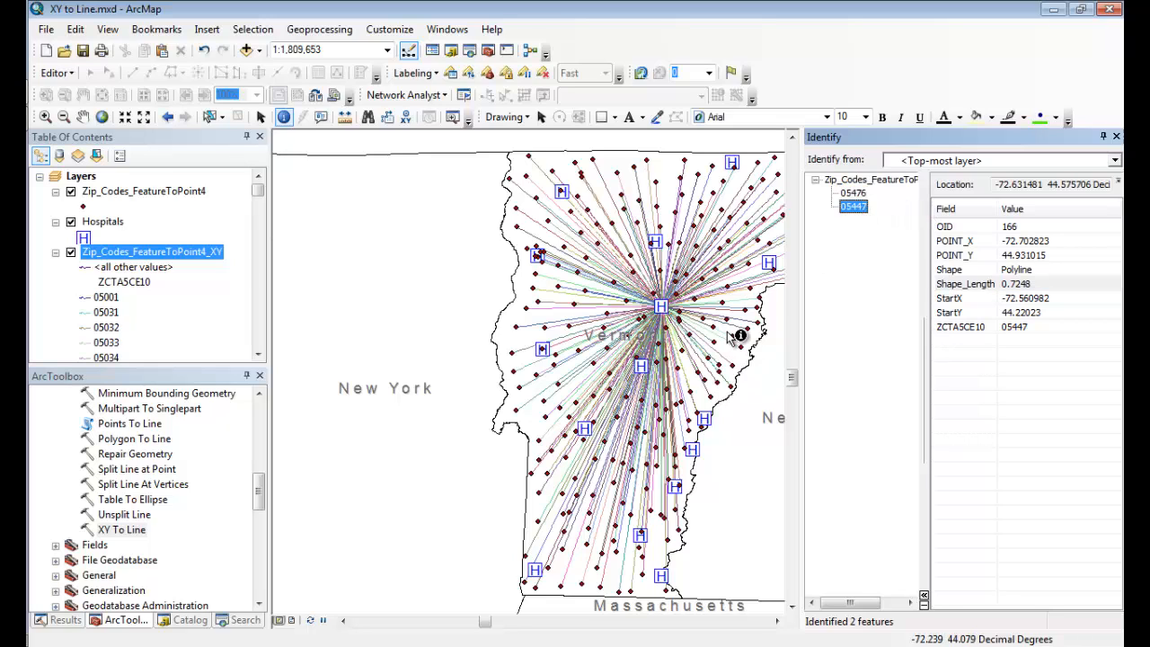
{"action": "left_click", "coordinate": [1116, 137]}
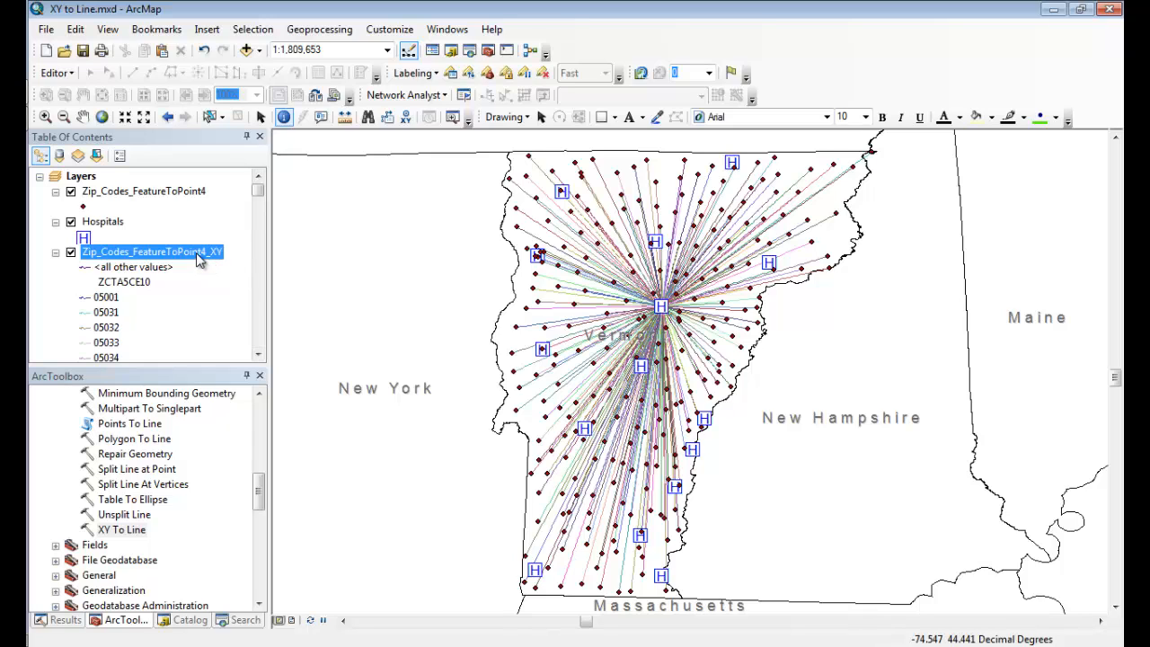
{"action": "left_click_drag", "start_coordinate": [258, 479], "coordinate": [262, 432]}
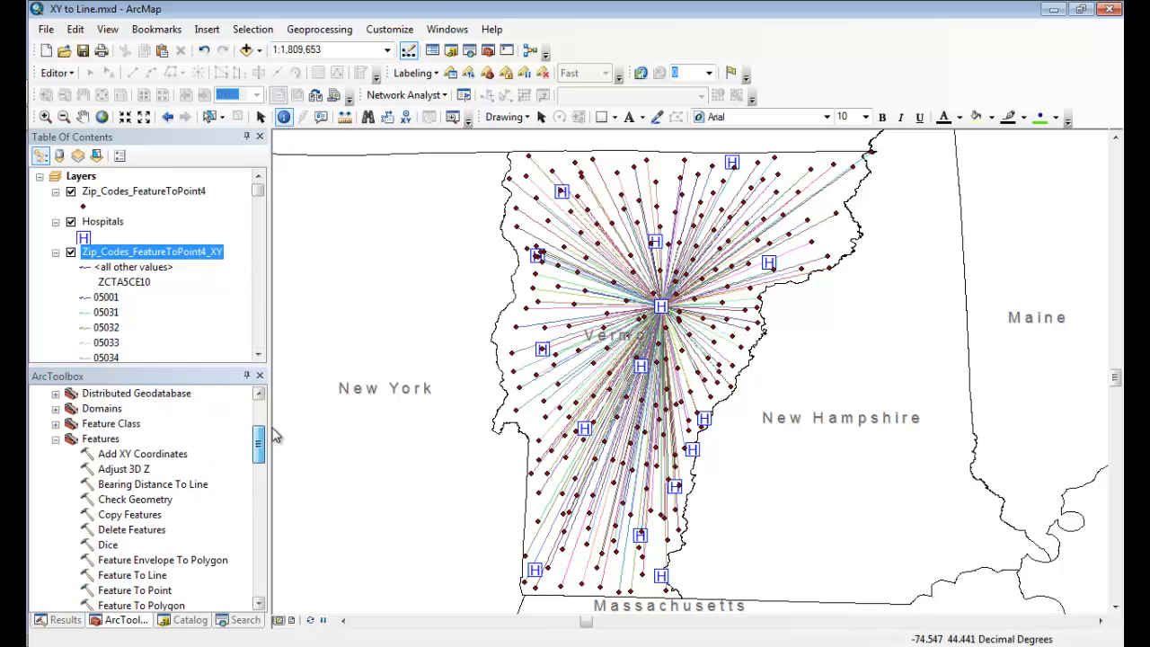